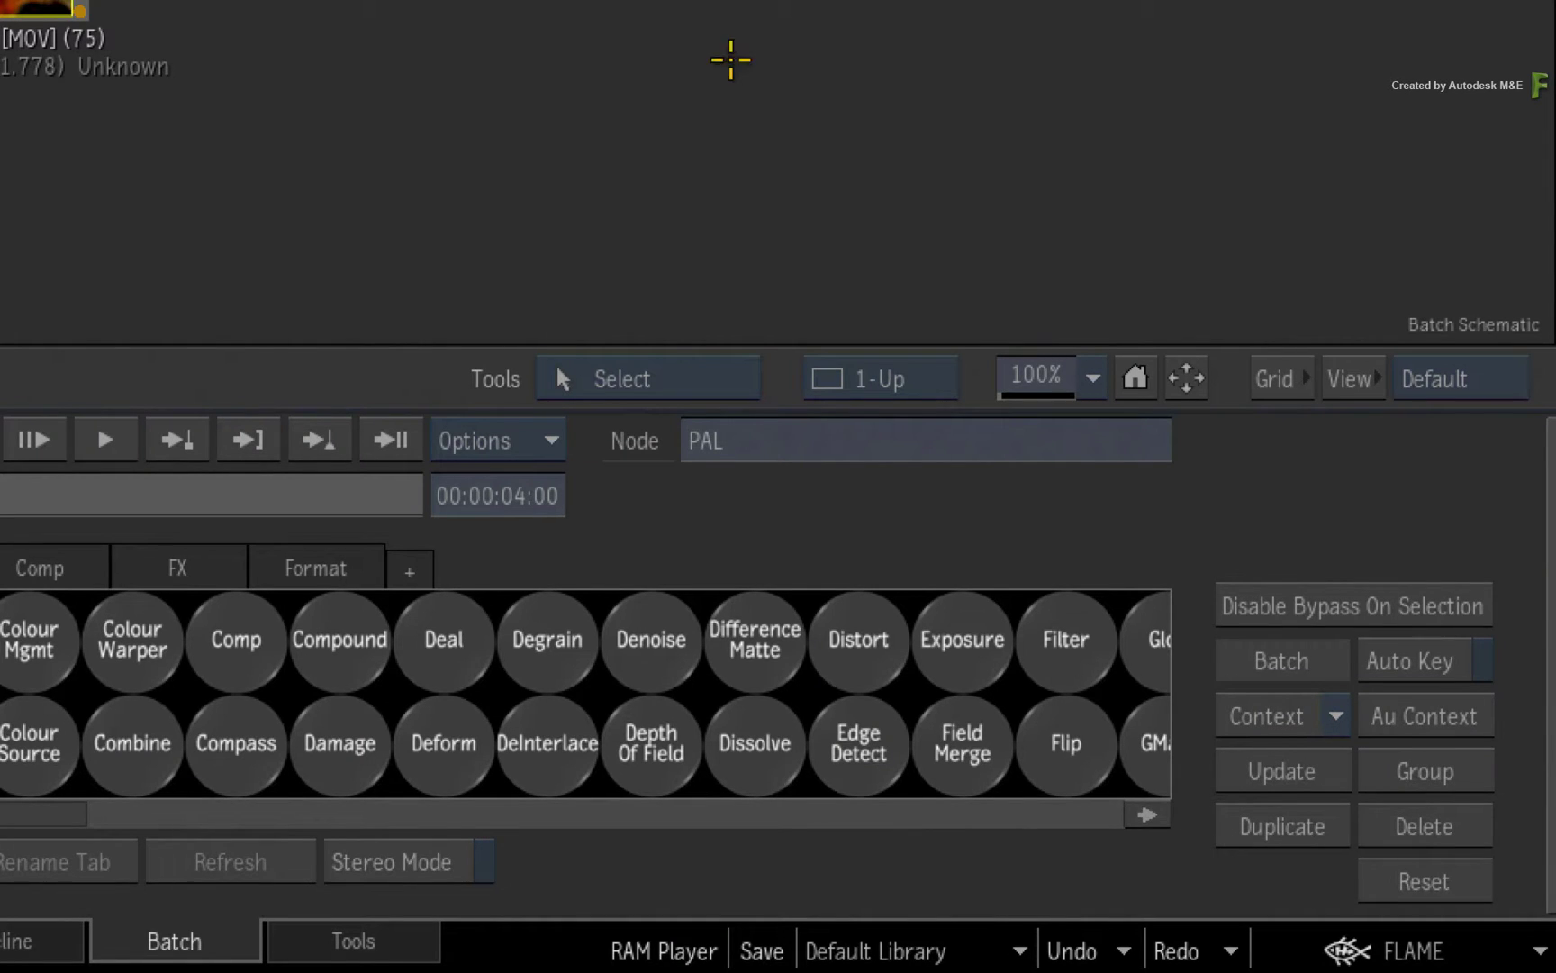
# Step: In Timeline FX / Batch / BFX preferences, try the default Batch layout at 2-Up
pyautogui.click(1361, 950)
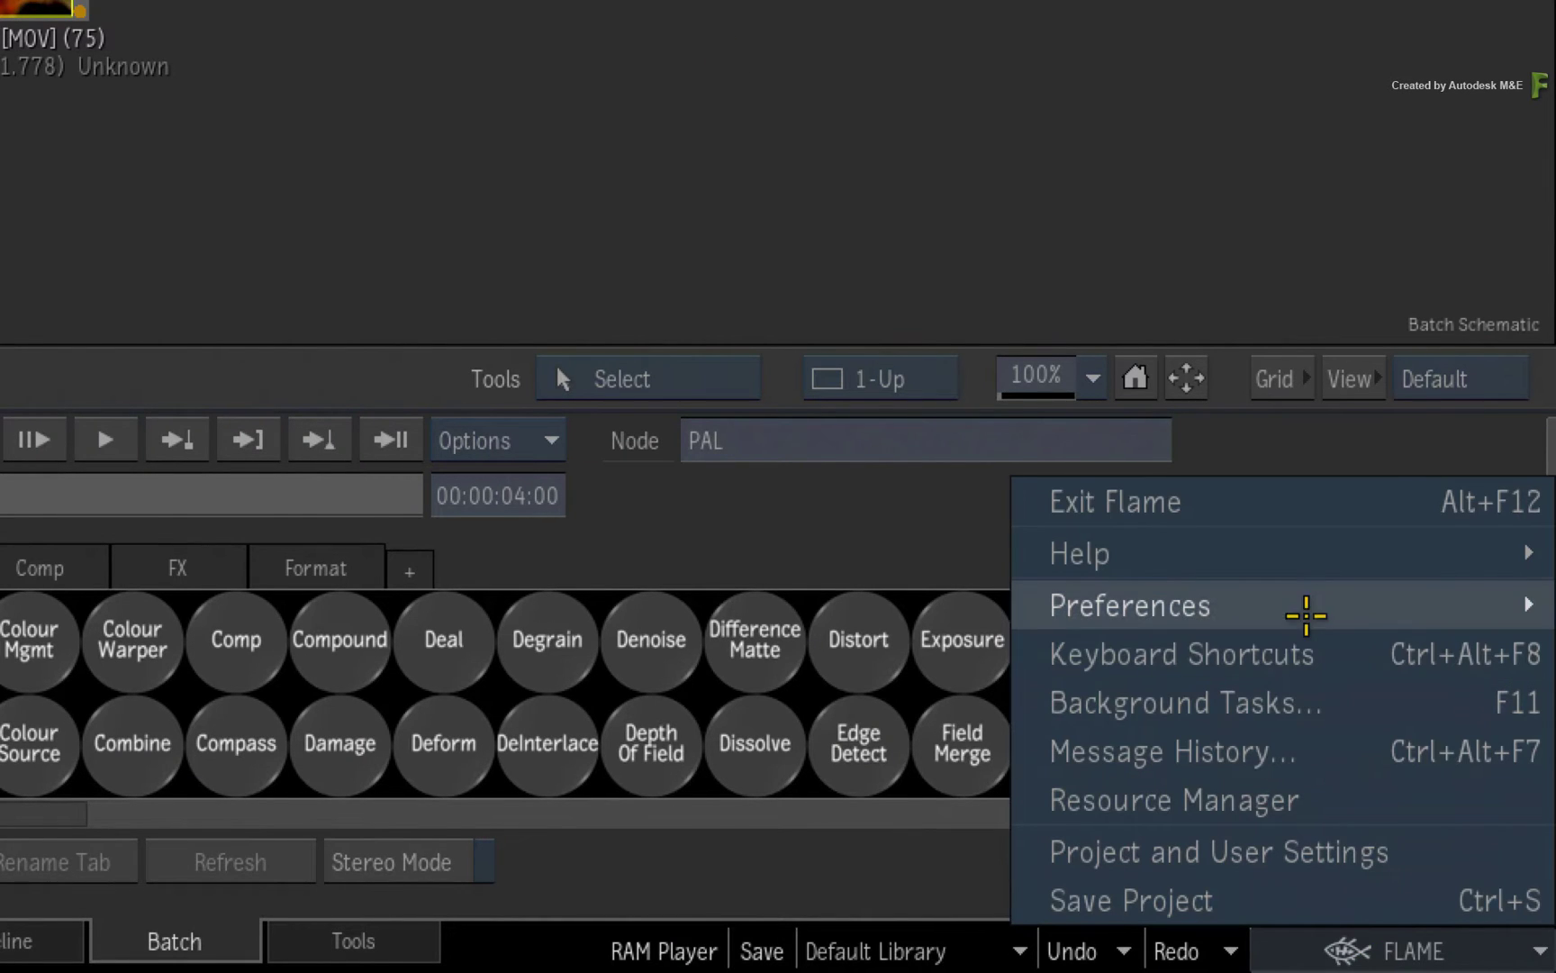
pyautogui.moveTo(1131, 606)
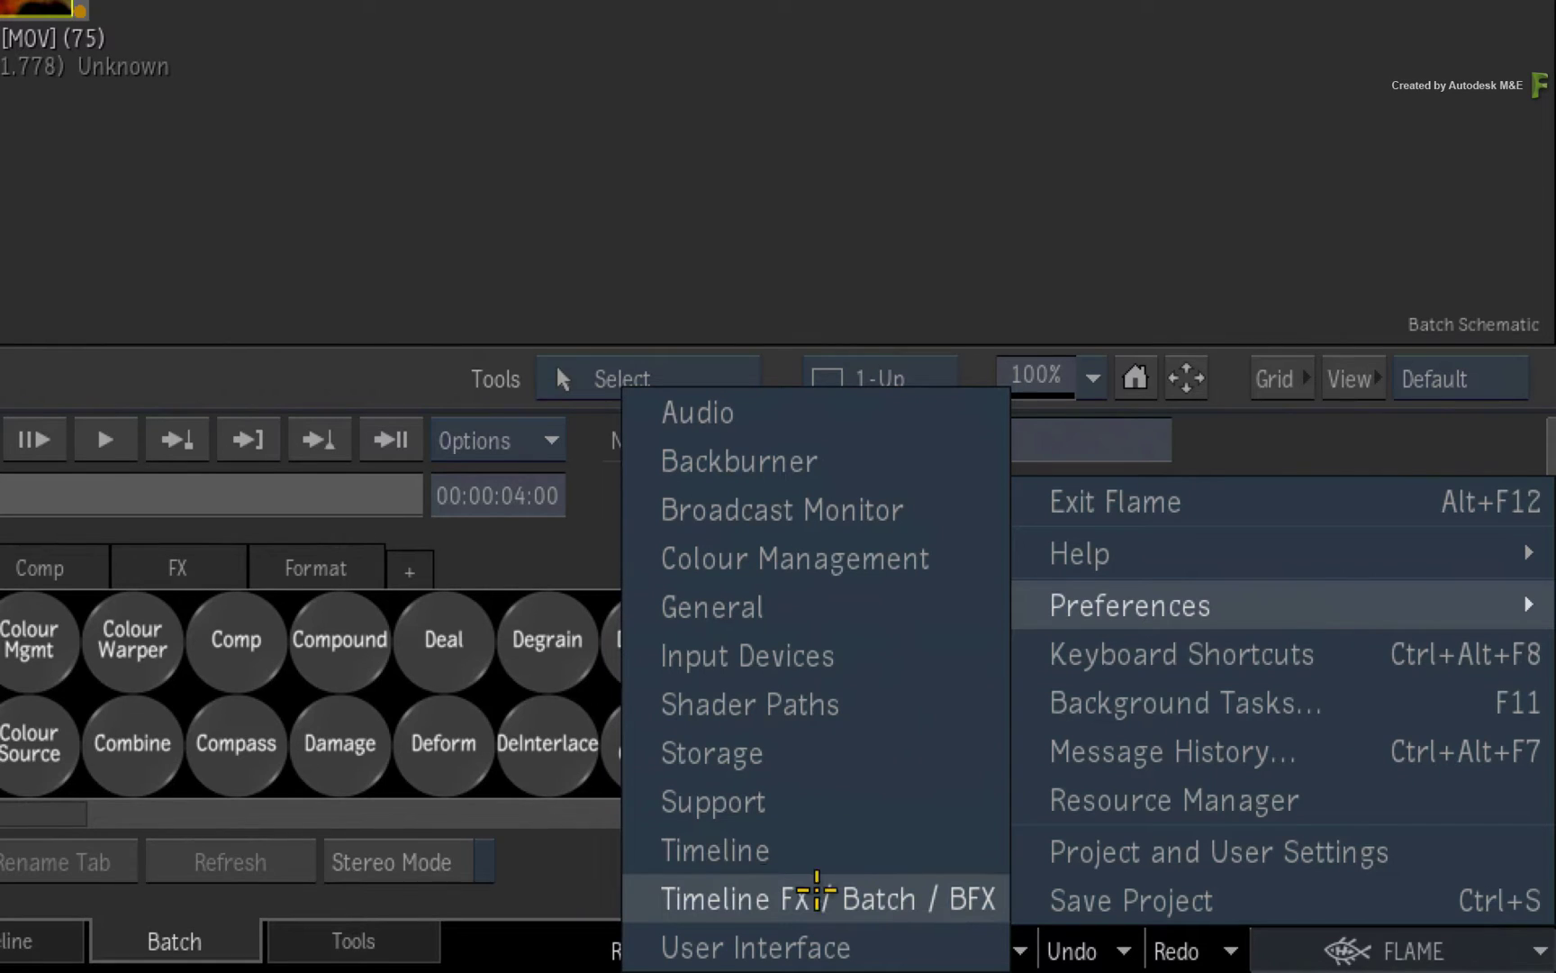
pyautogui.click(689, 899)
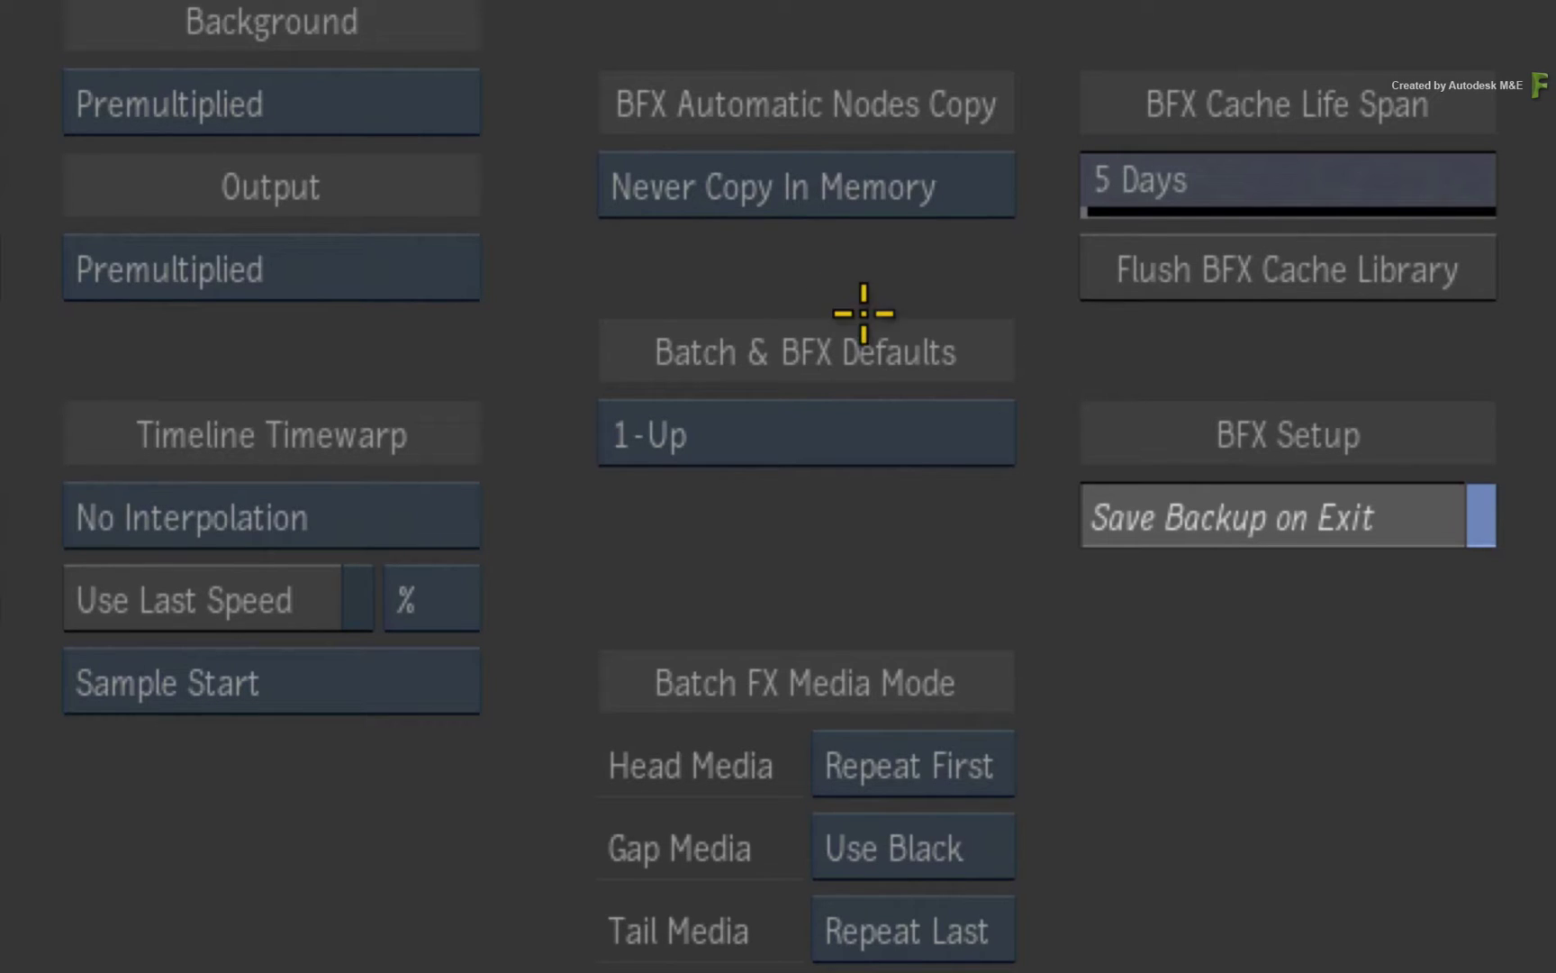
pyautogui.click(912, 430)
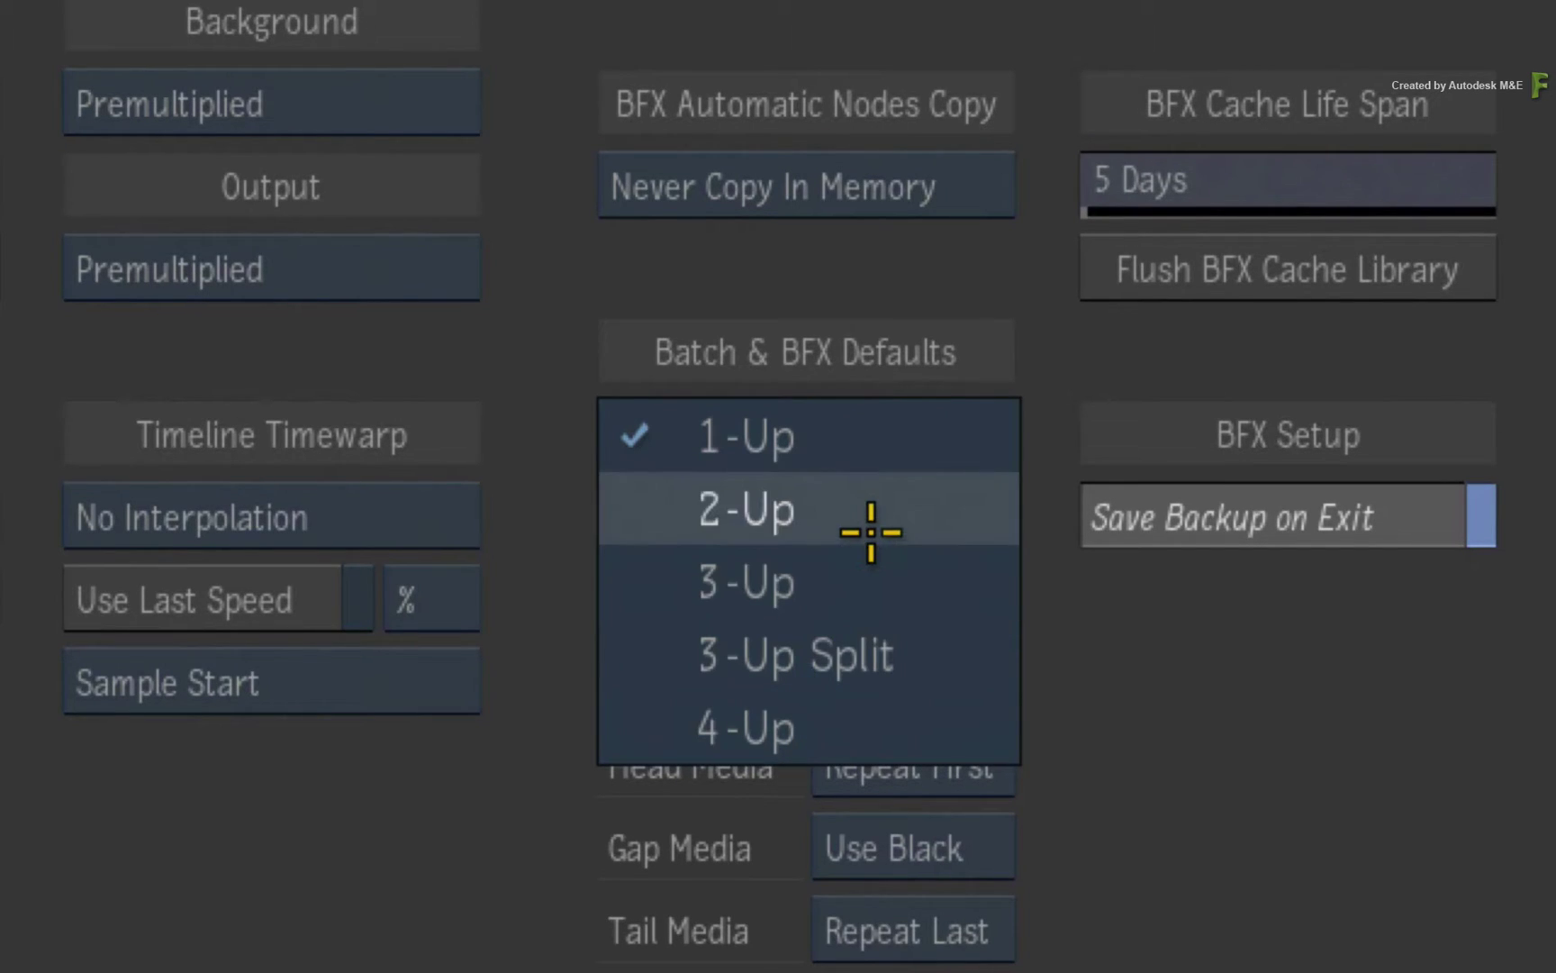
pyautogui.click(871, 531)
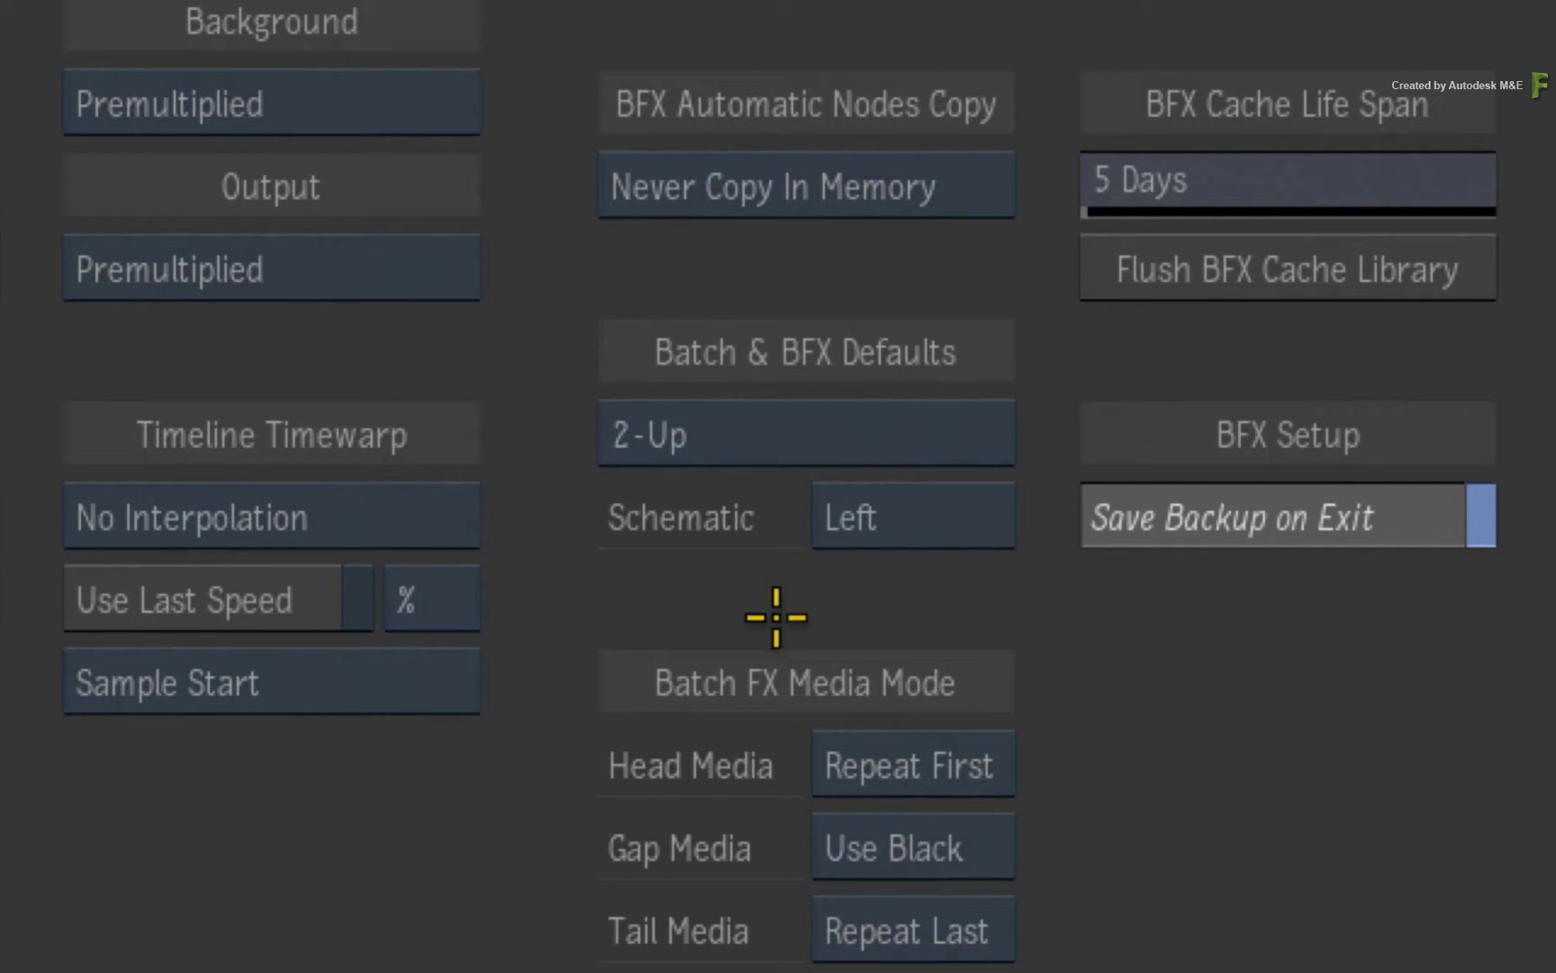
# Step: Keep the schematic on the left side and set the default Batch layout back to 1-Up
pyautogui.click(992, 517)
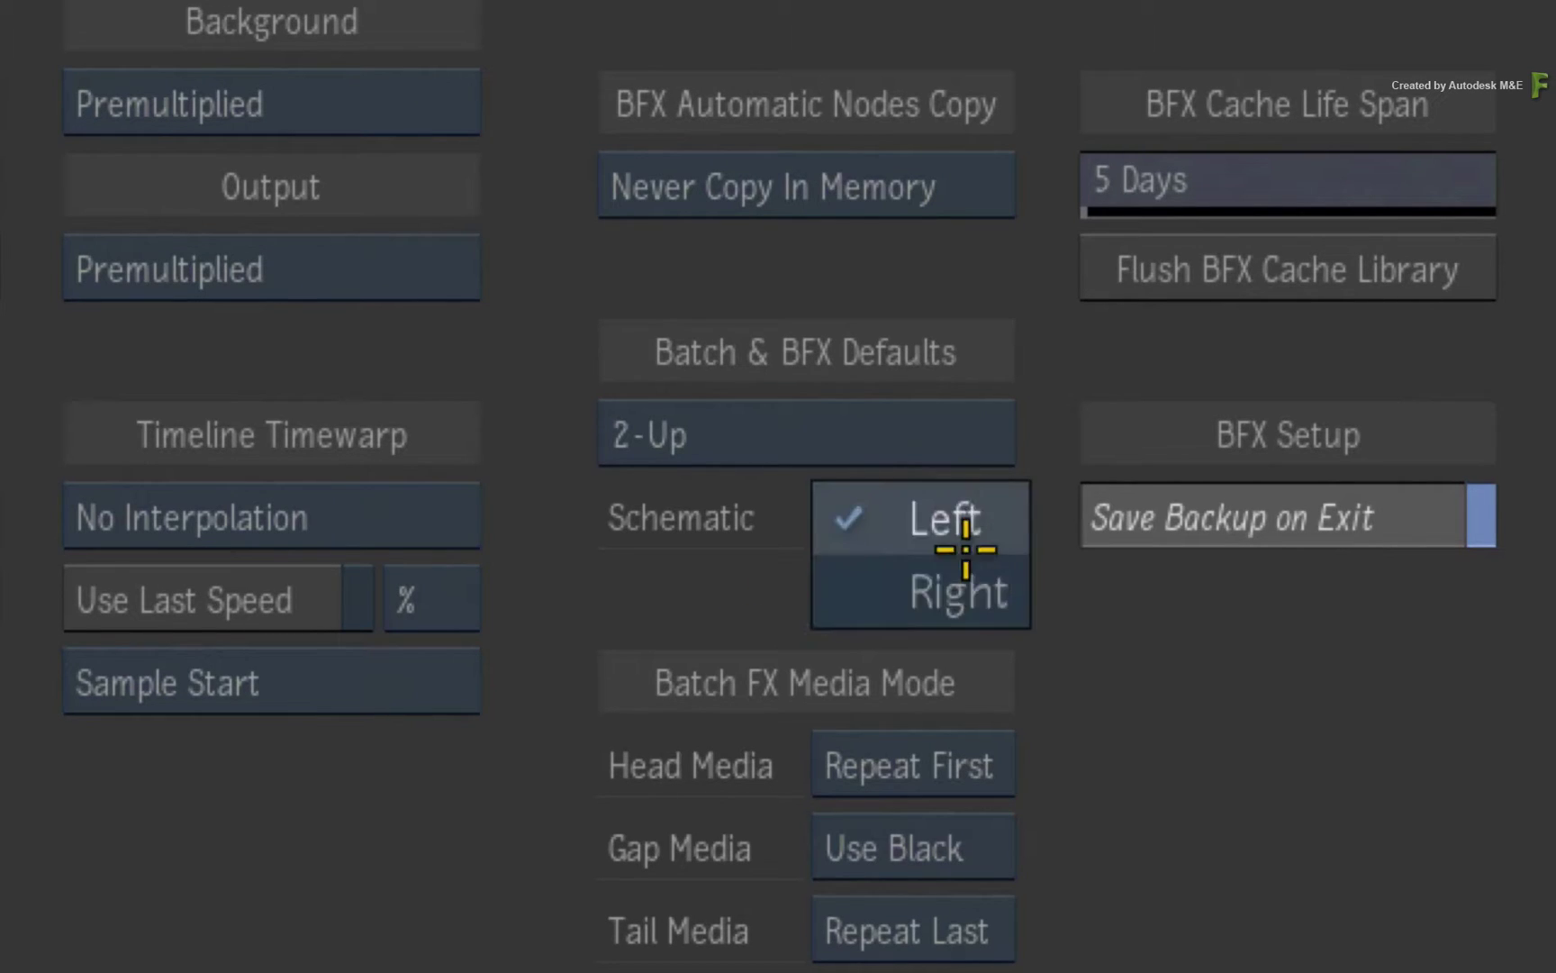
pyautogui.click(856, 522)
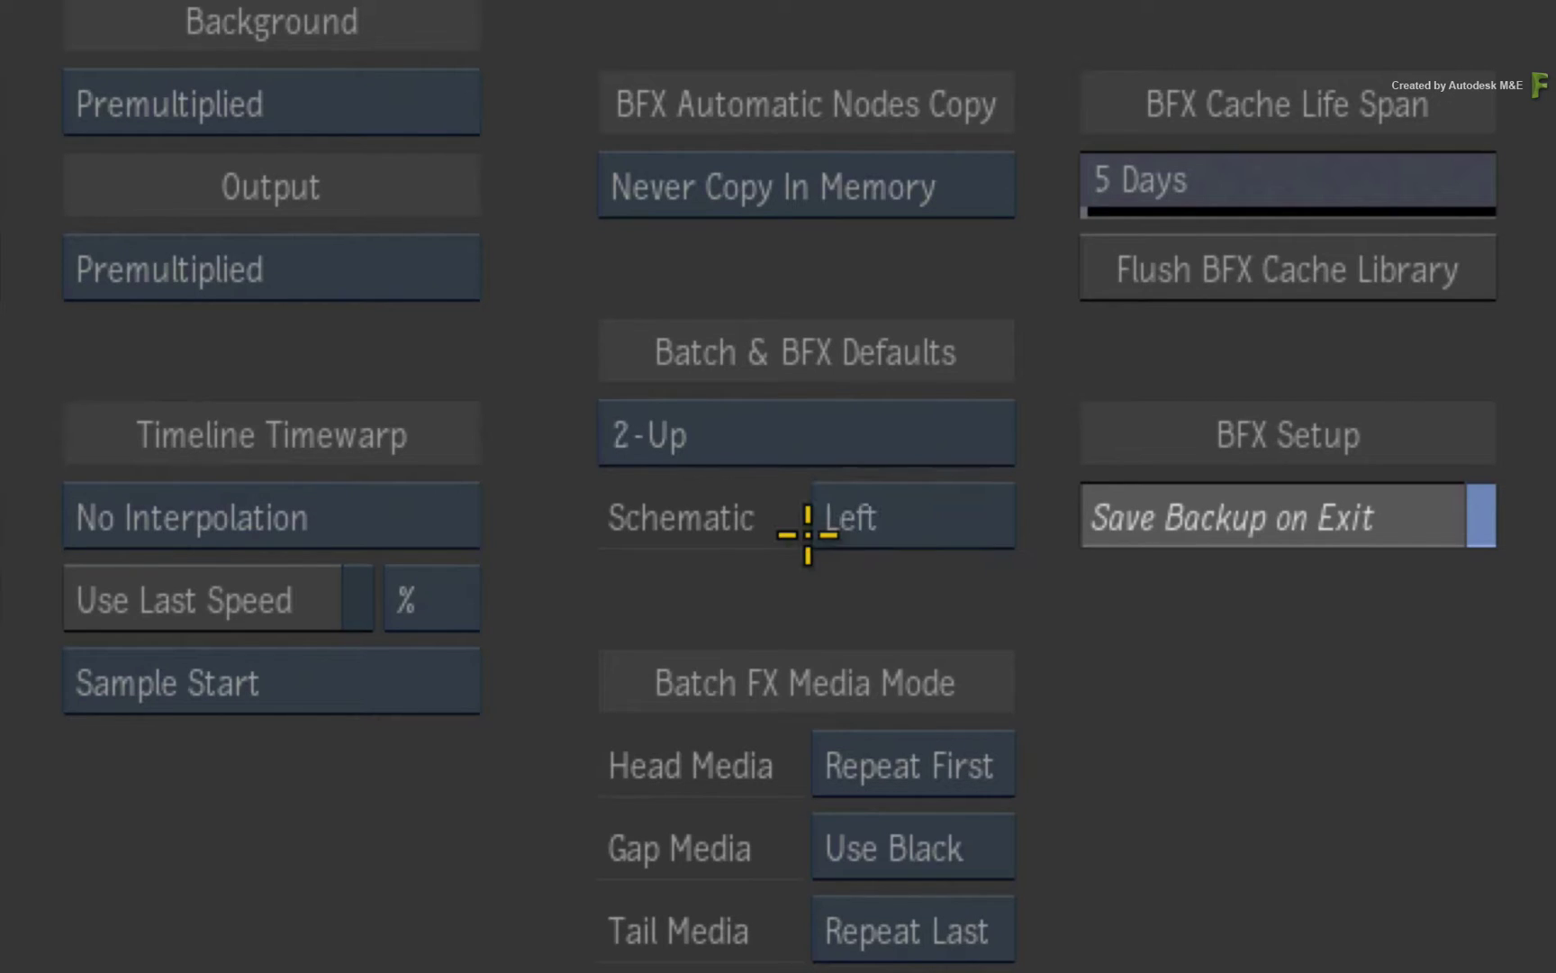
pyautogui.click(835, 432)
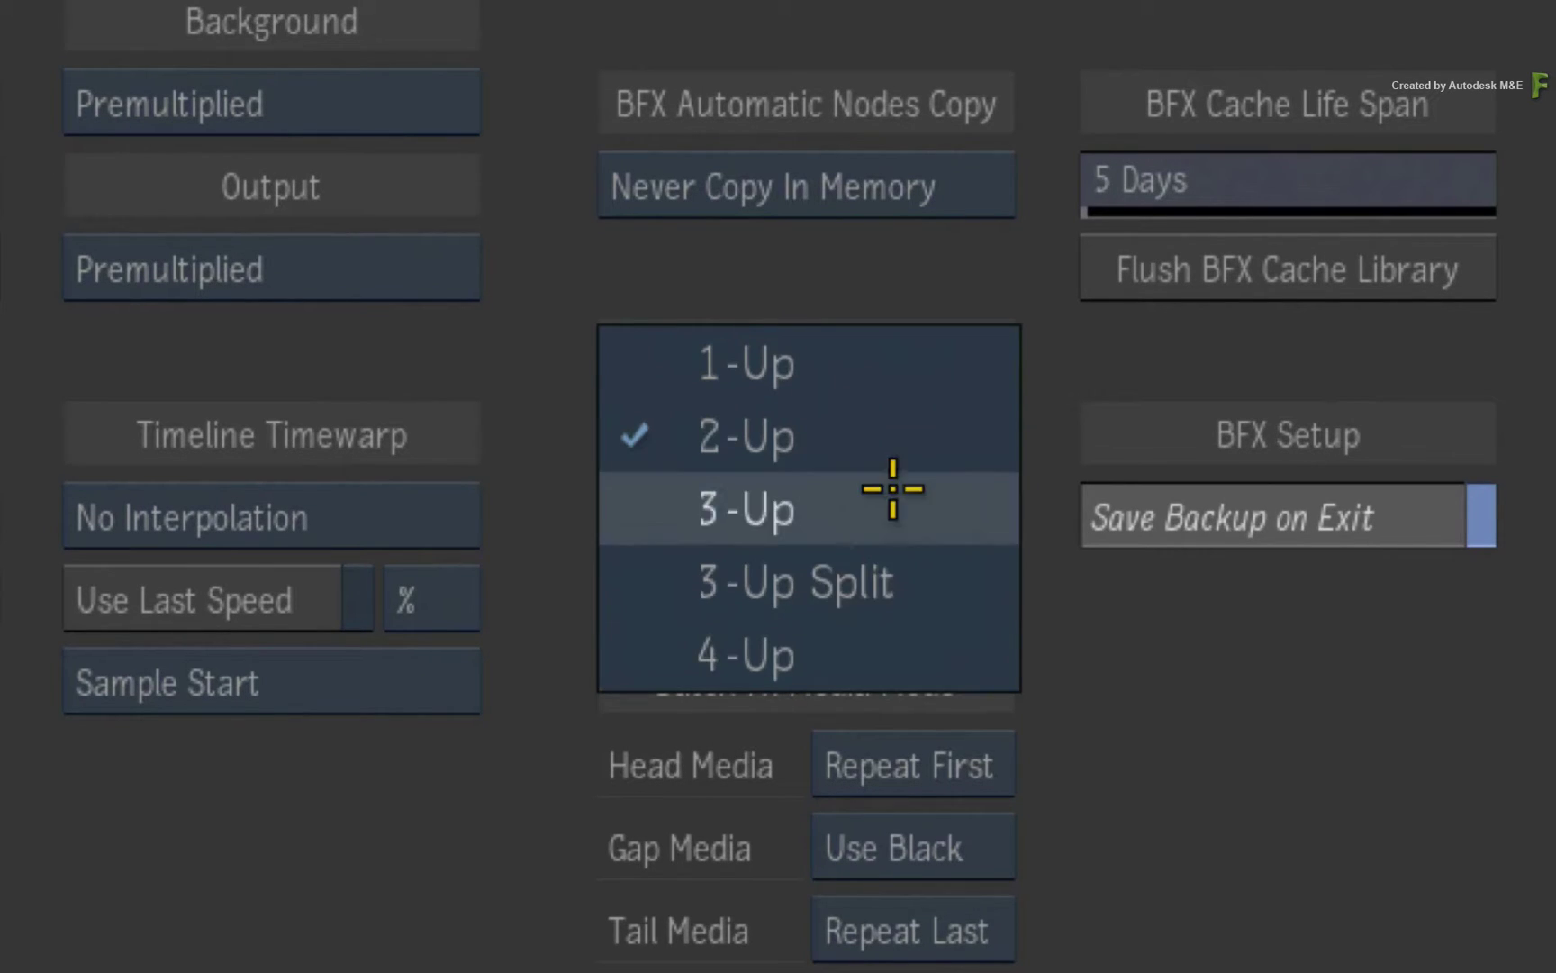
pyautogui.click(931, 362)
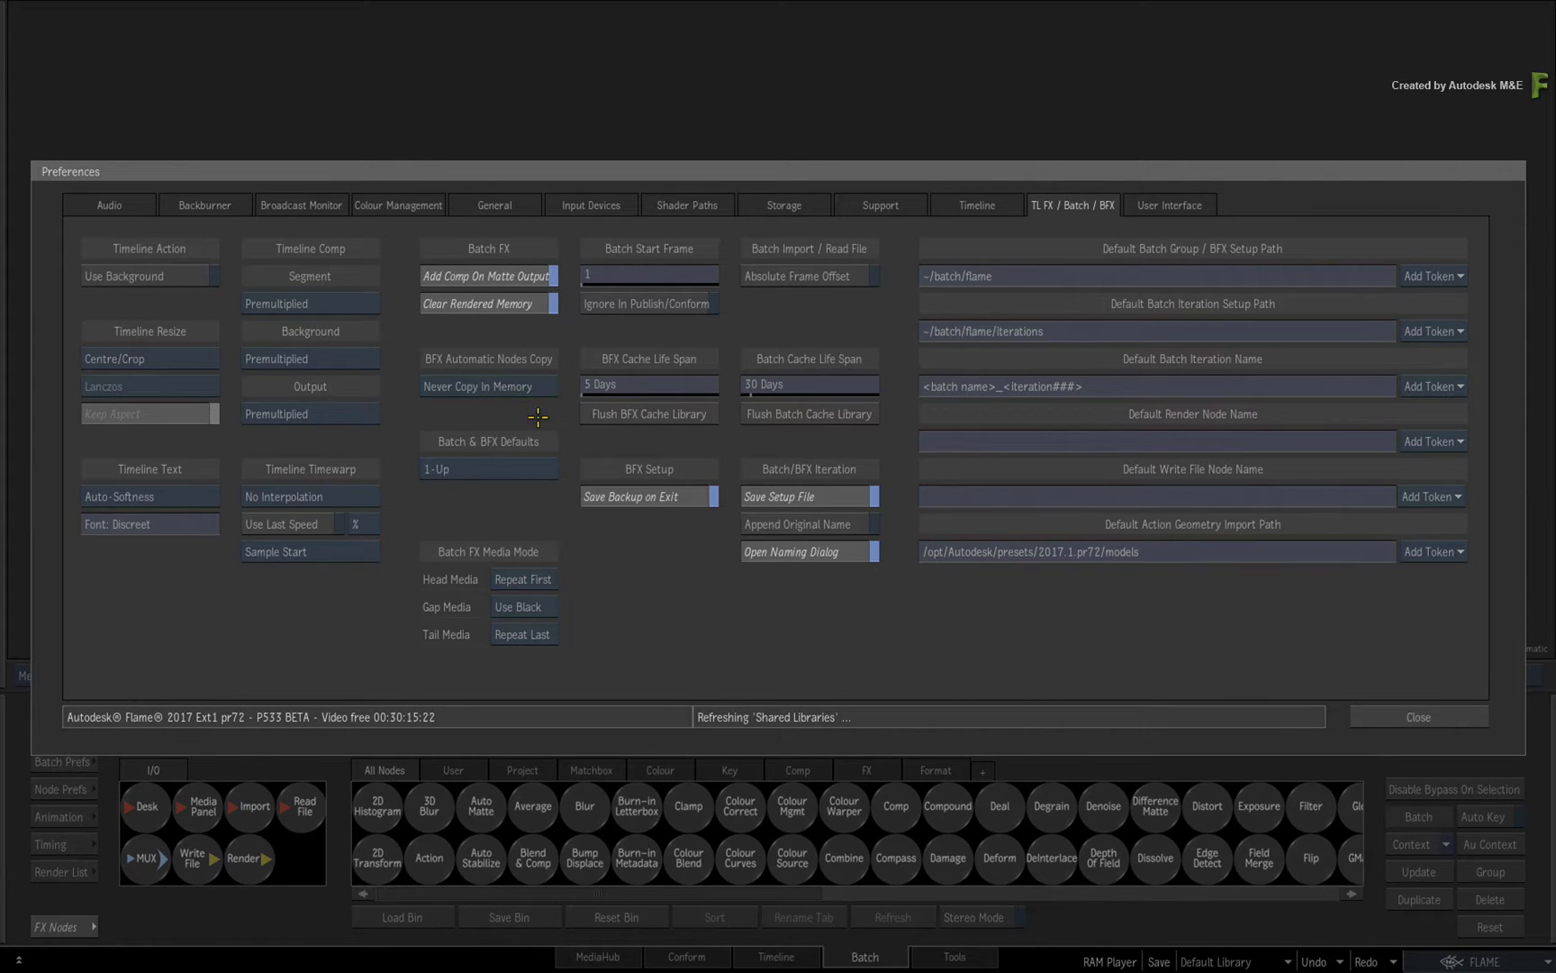
# Step: Review the Player & Viewports settings under User Interface, then close the preferences
pyautogui.click(1197, 204)
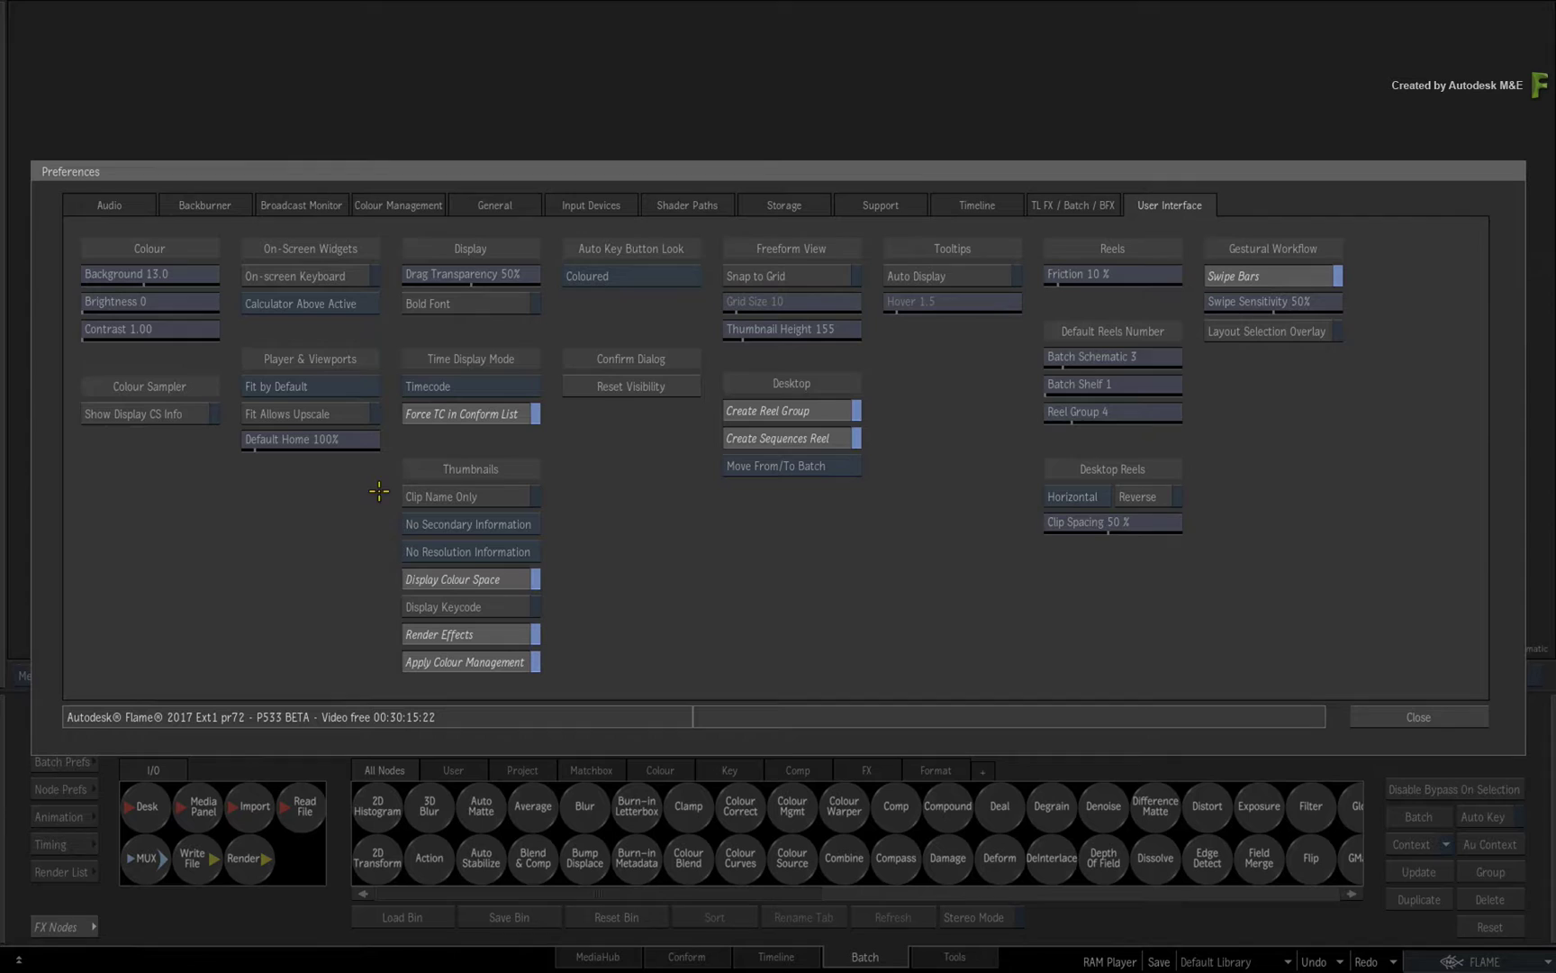
pyautogui.click(1454, 717)
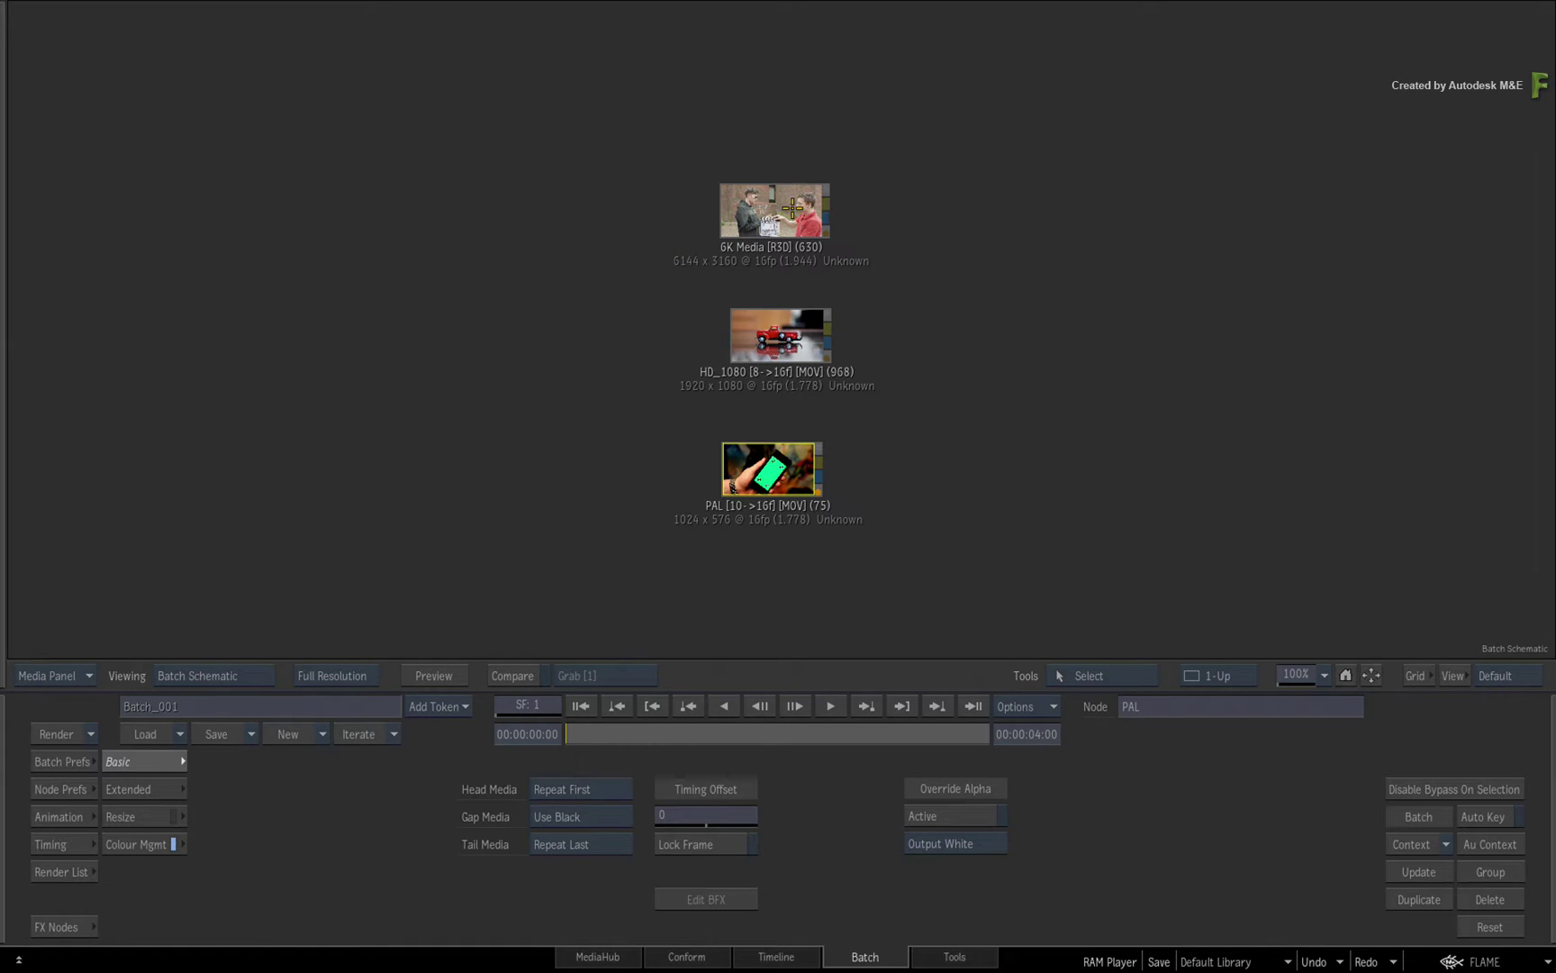
pyautogui.click(784, 213)
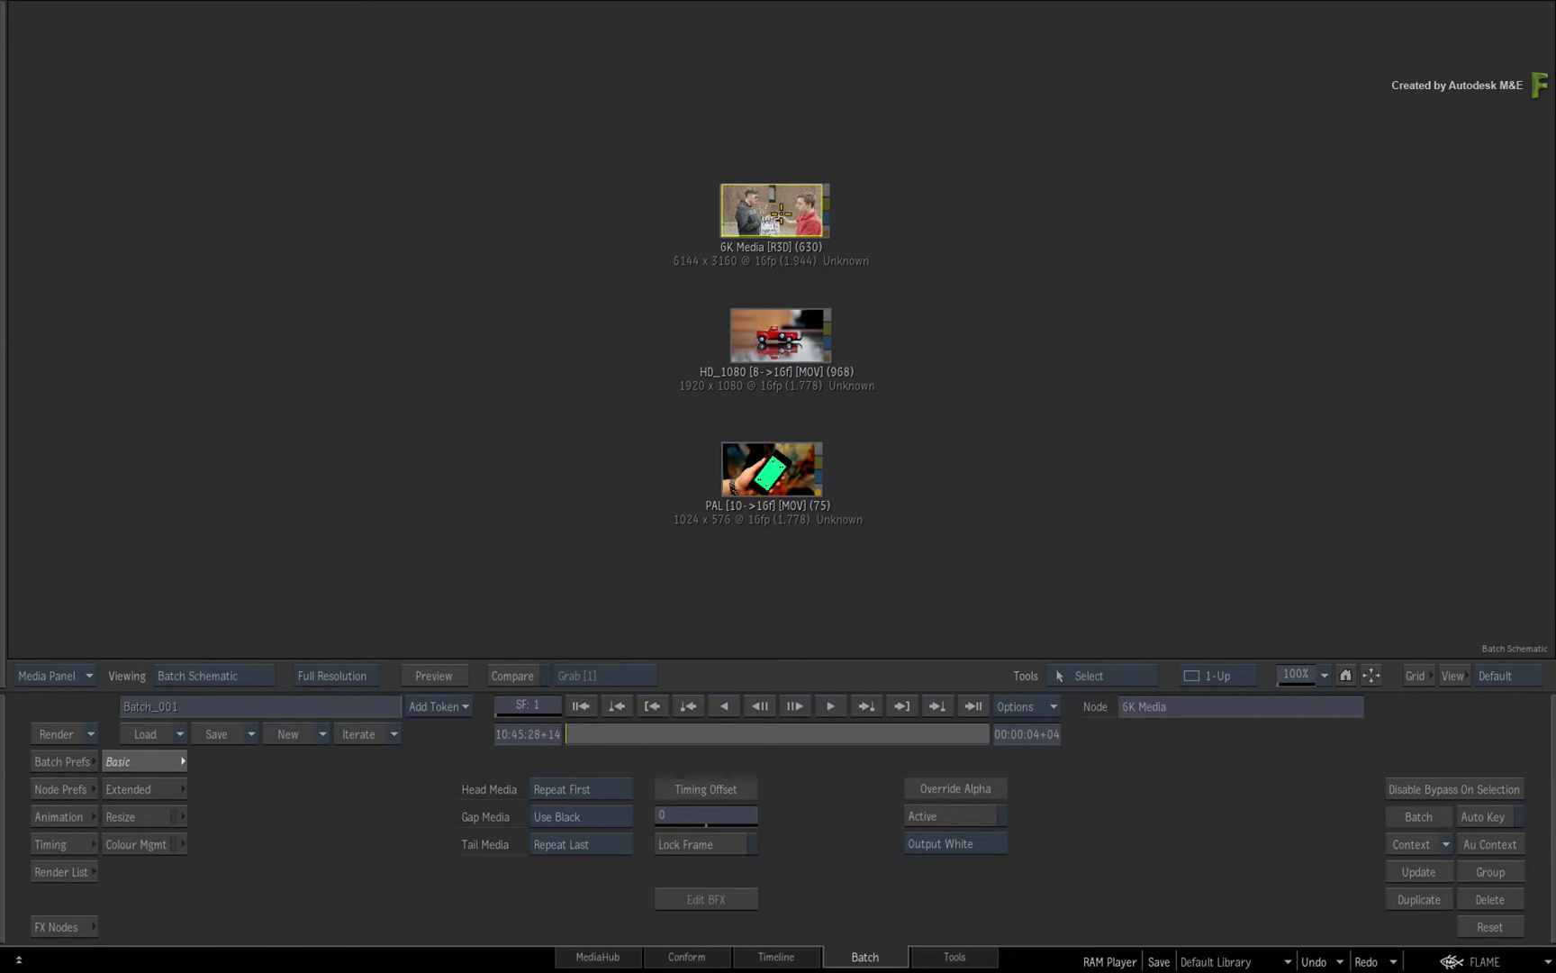
pyautogui.press('F4')
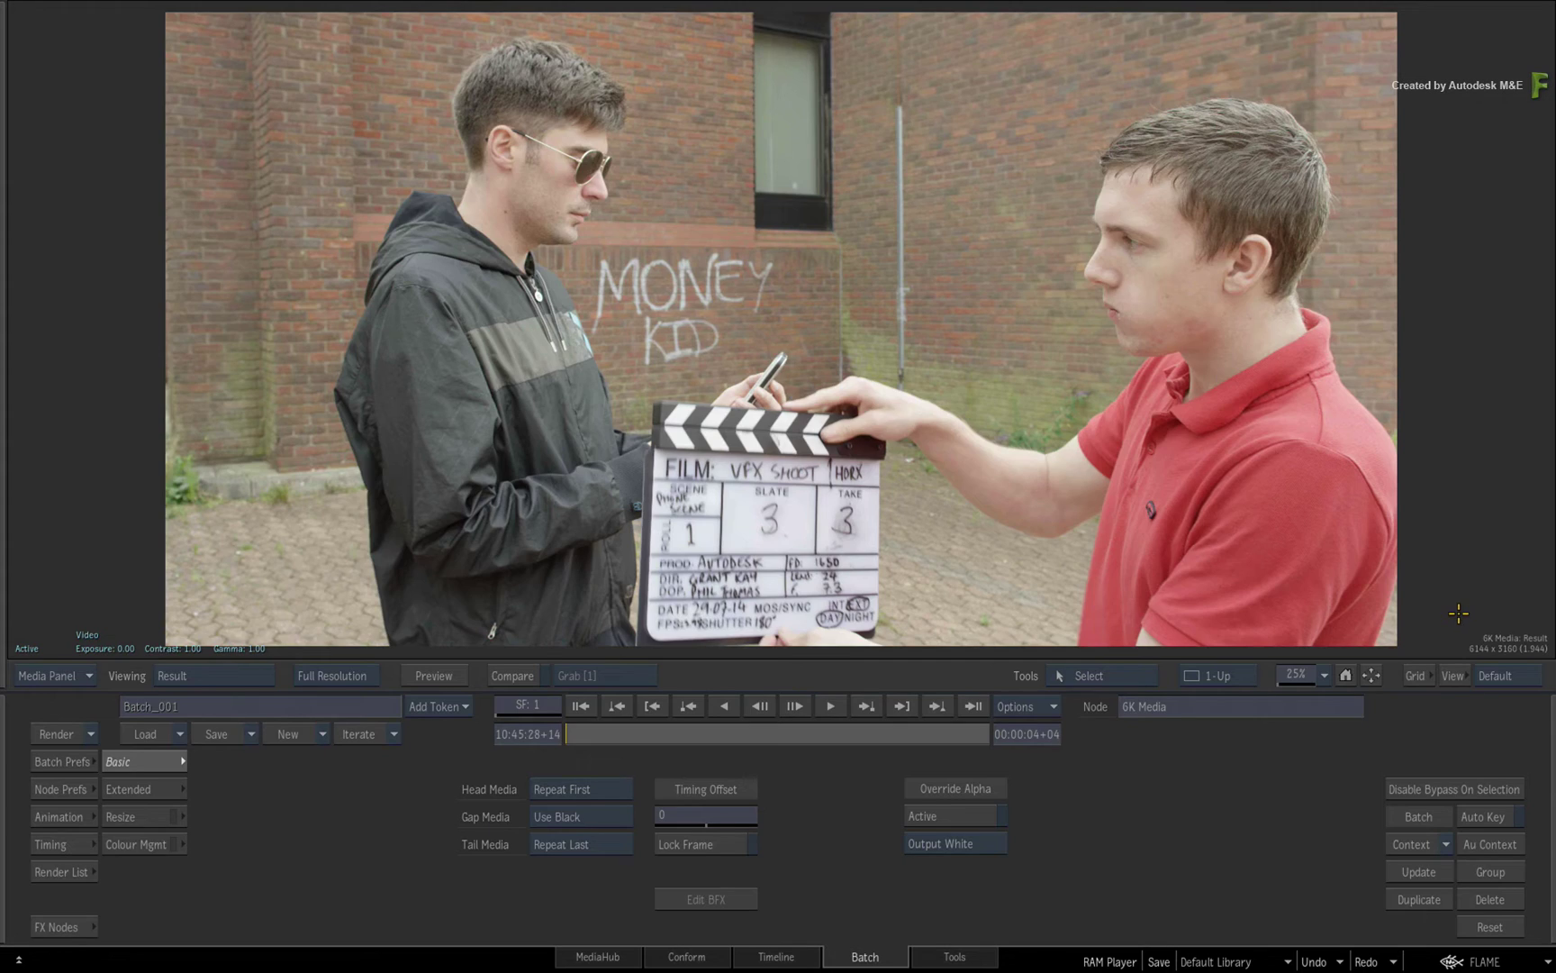
pyautogui.press('F4')
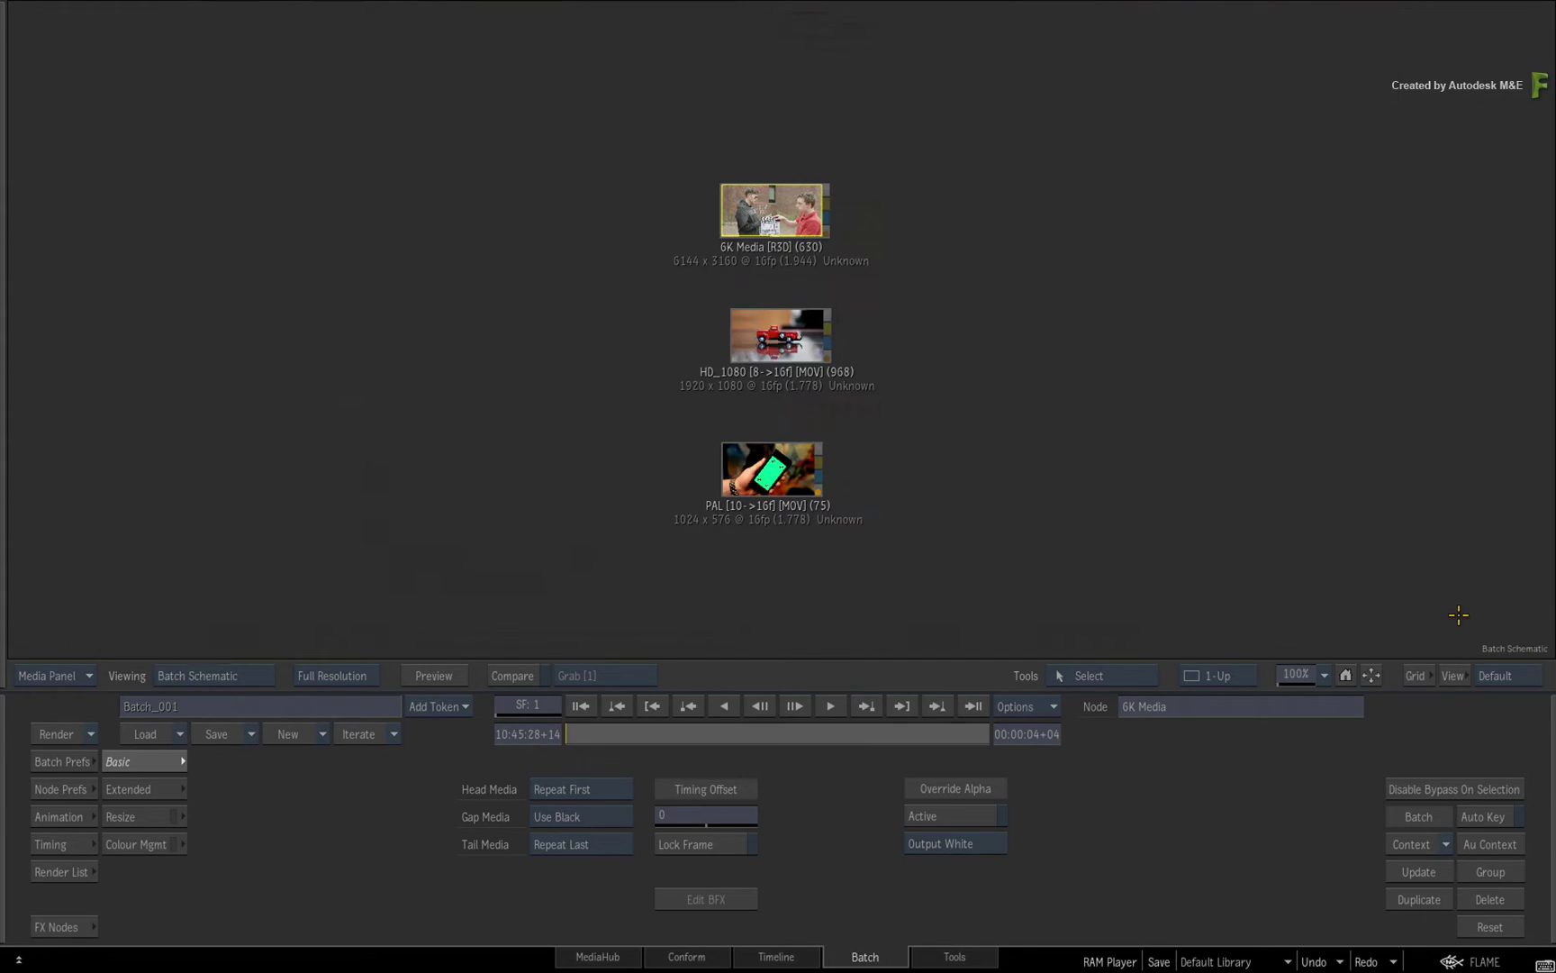
pyautogui.click(788, 338)
pyautogui.press('F4')
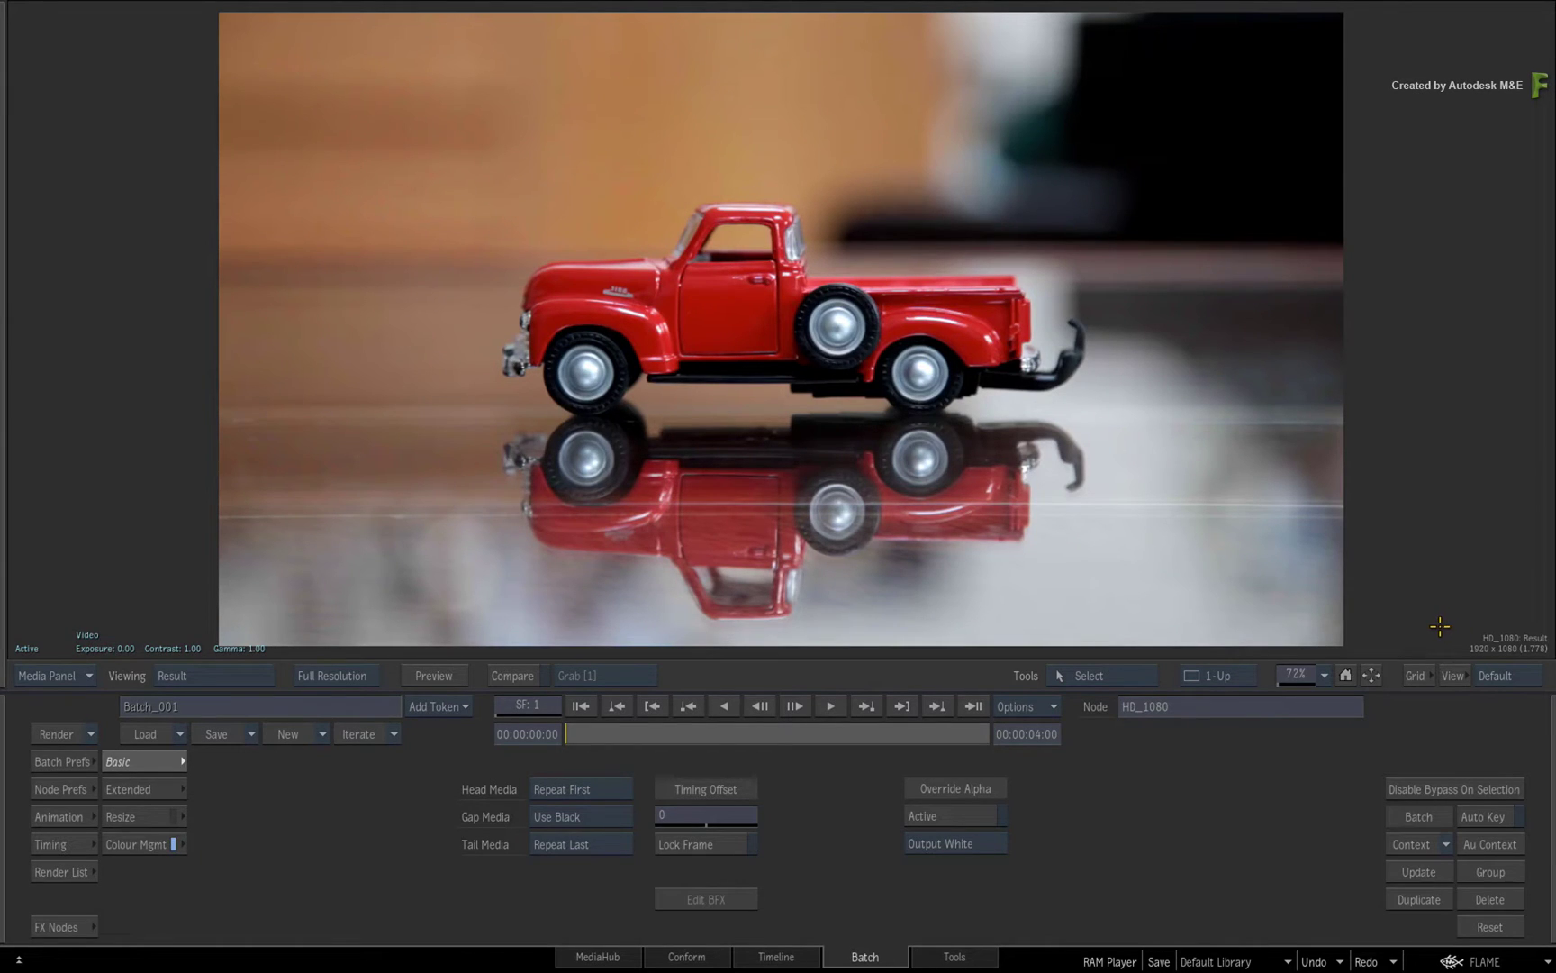
pyautogui.press('F4')
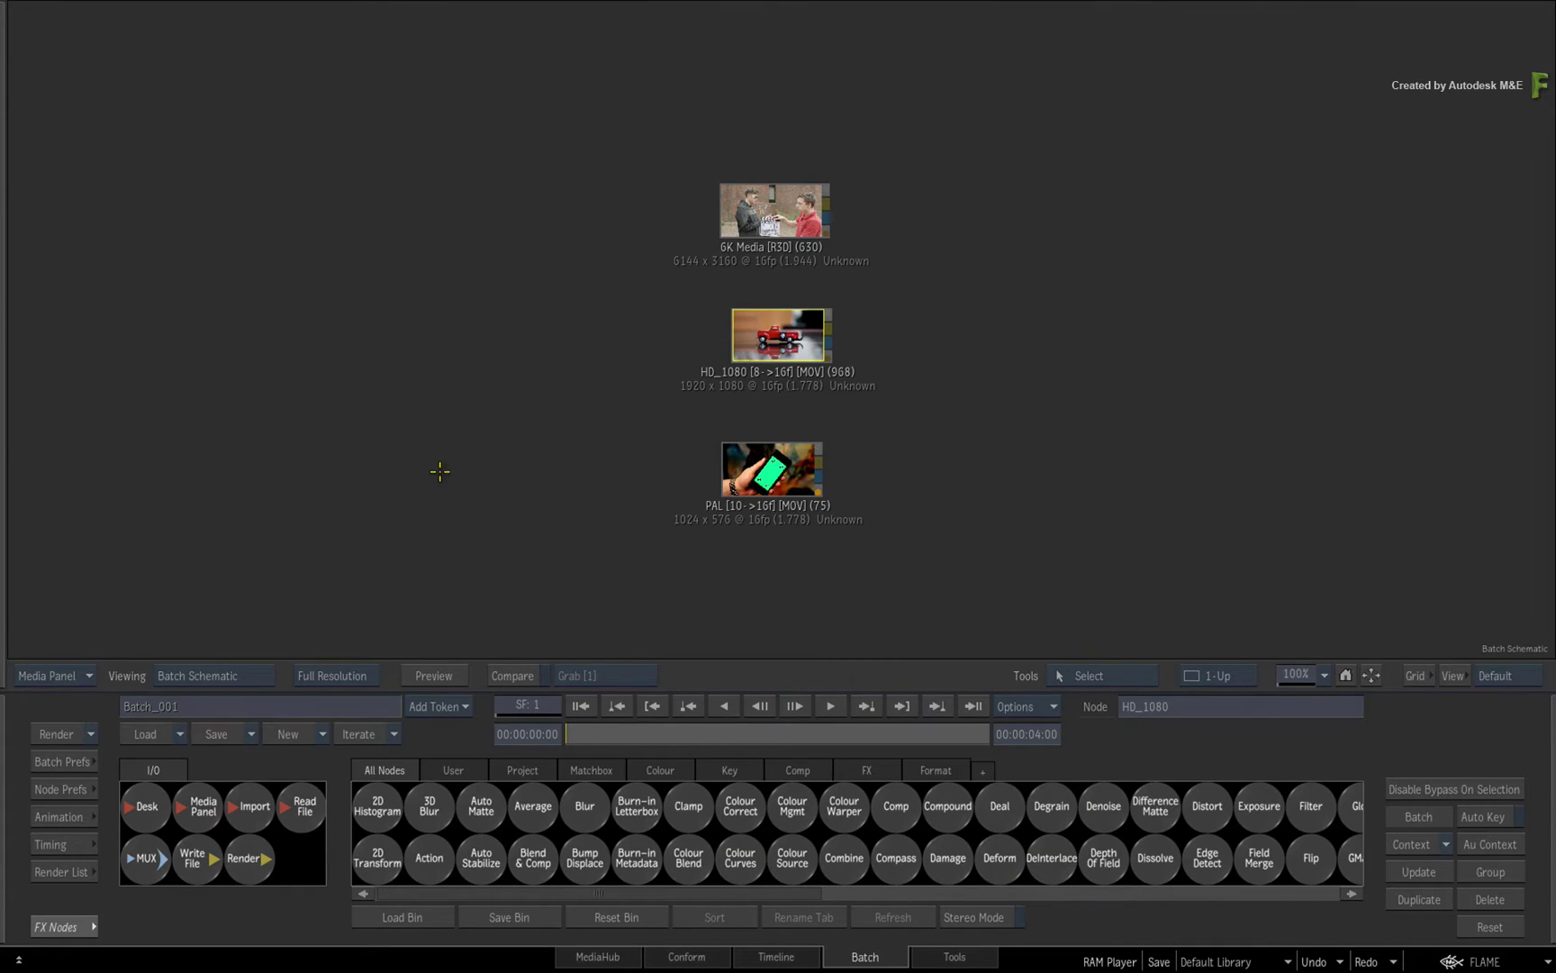
pyautogui.click(784, 471)
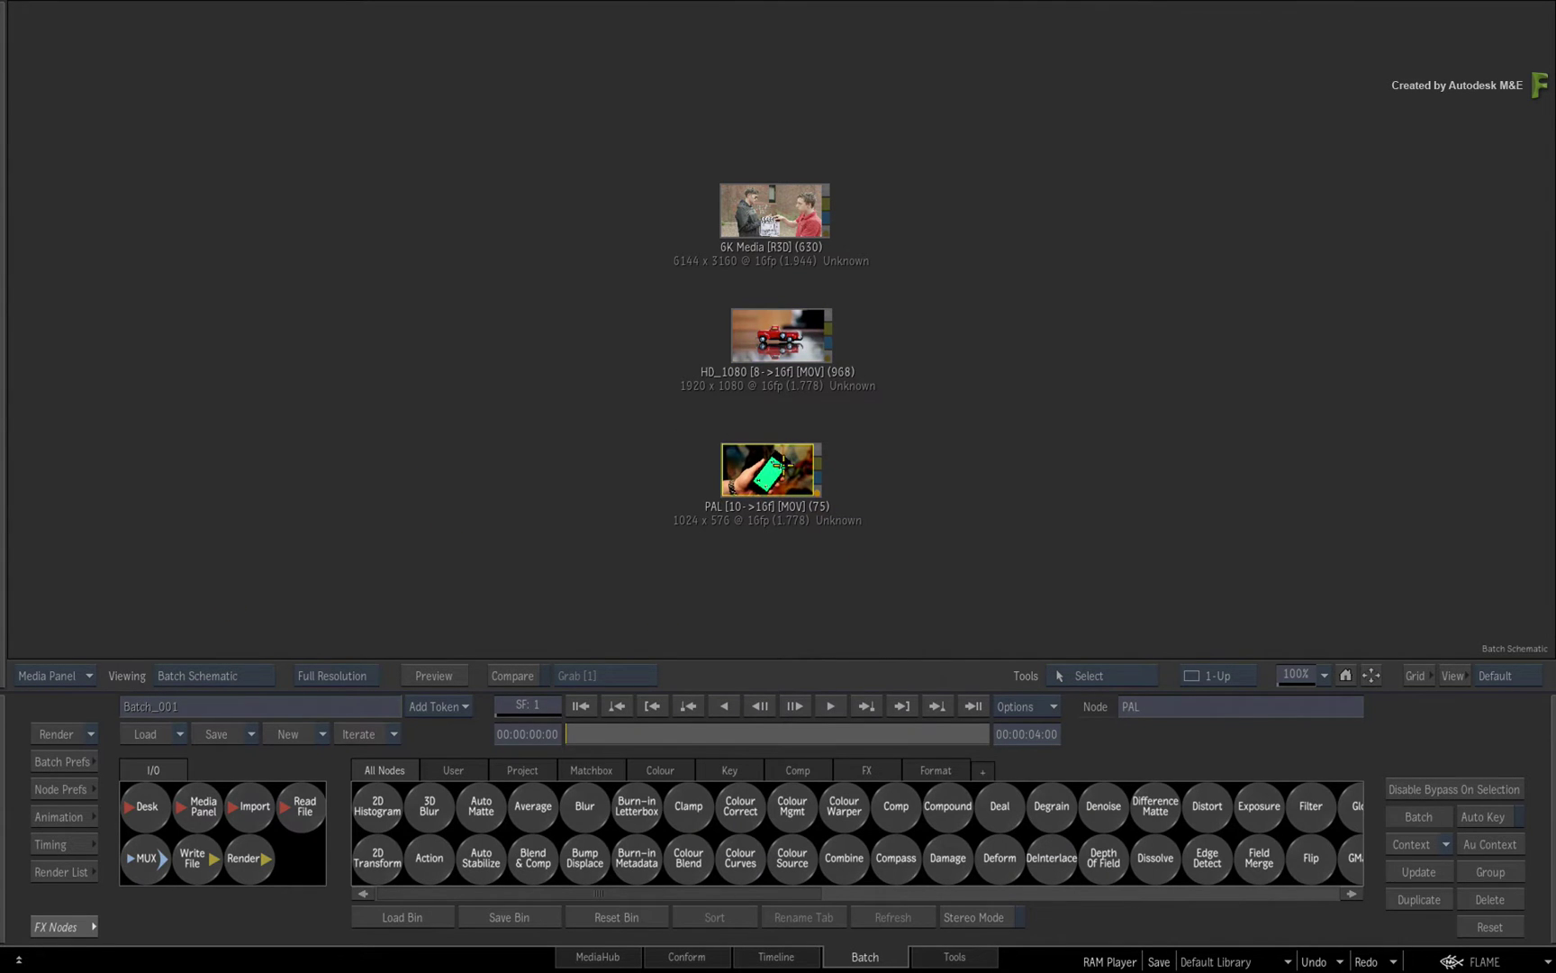
pyautogui.press('F1')
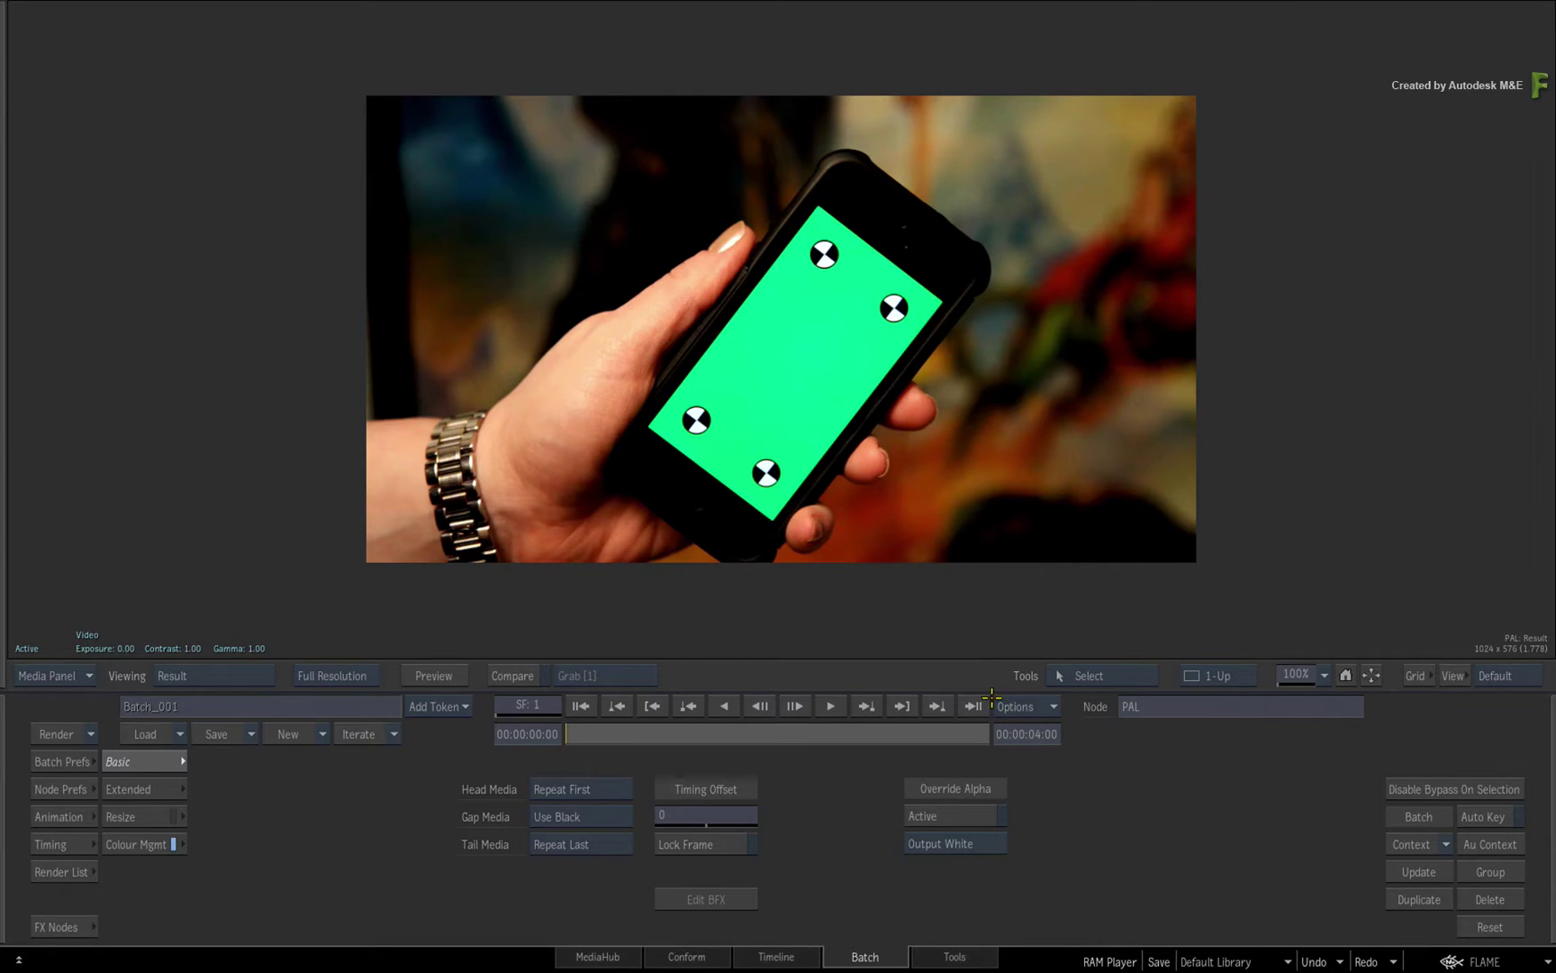
pyautogui.press('F1')
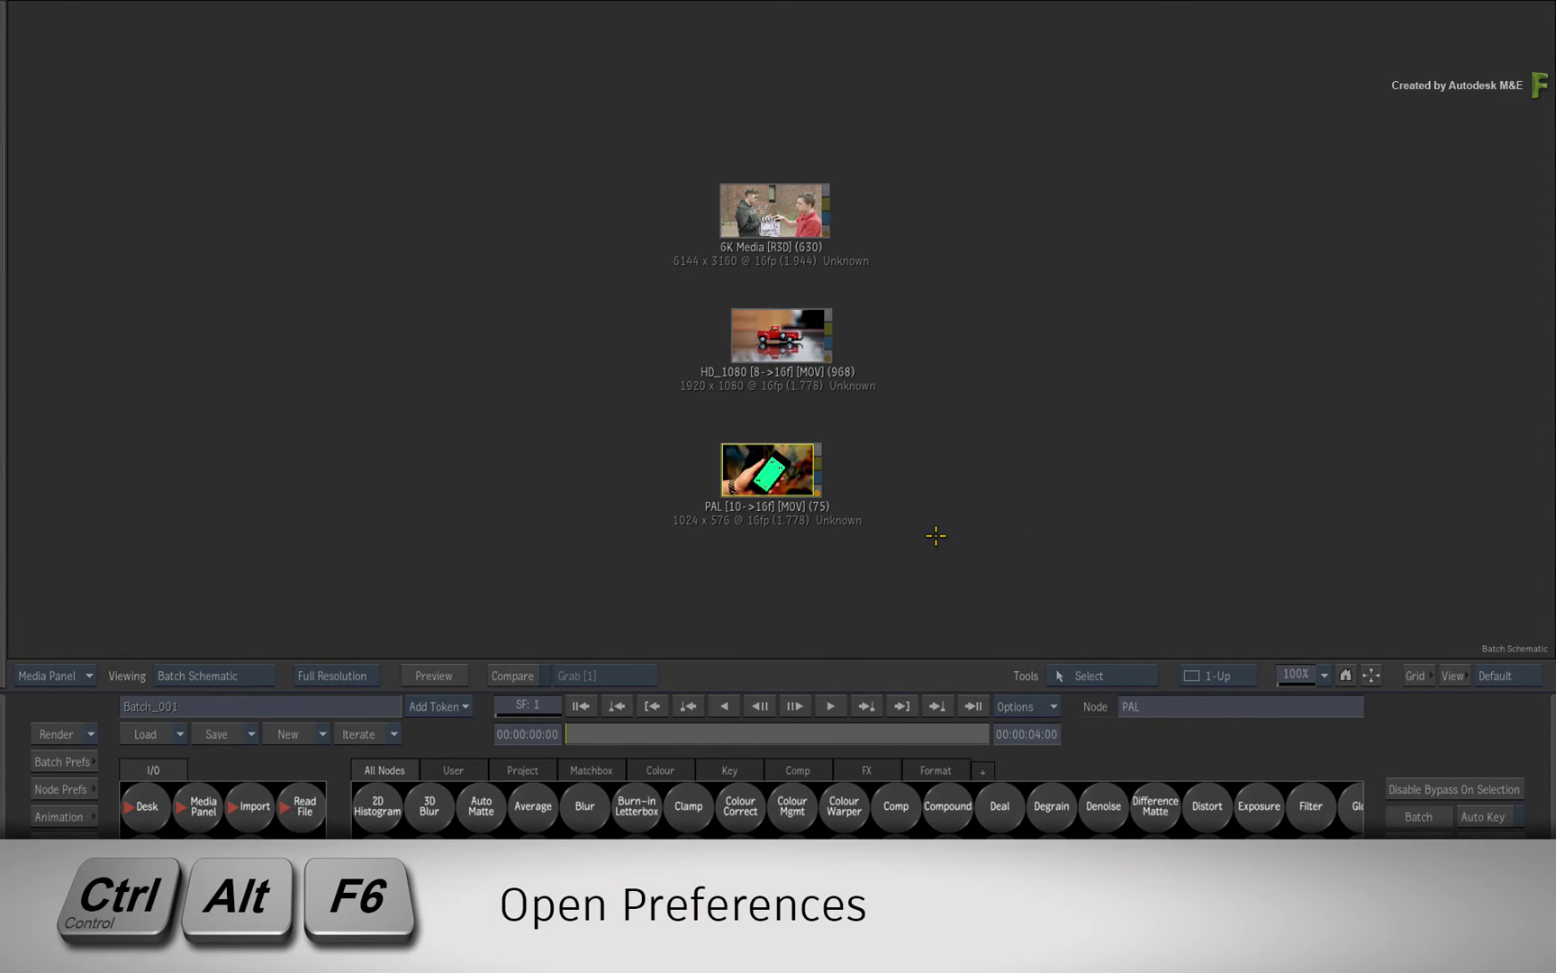
# Step: Enable Fit Allows Upscale in User Interface preferences, close them and select the PAL node
pyautogui.hotkey('ctrl', 'alt', 'F6')
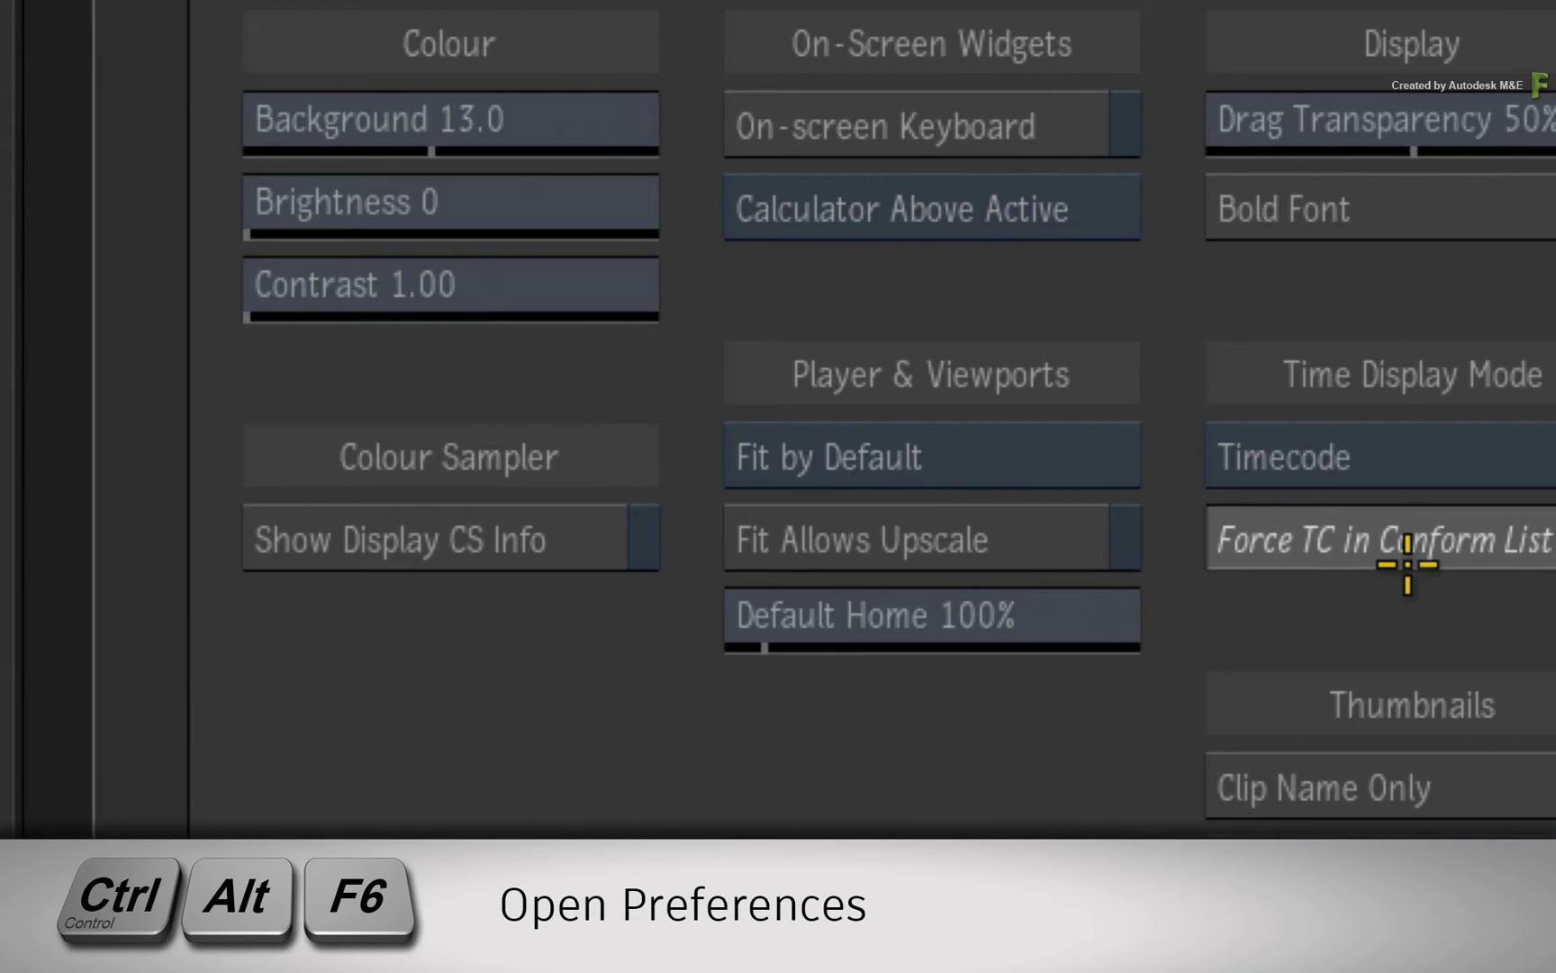
pyautogui.click(1044, 532)
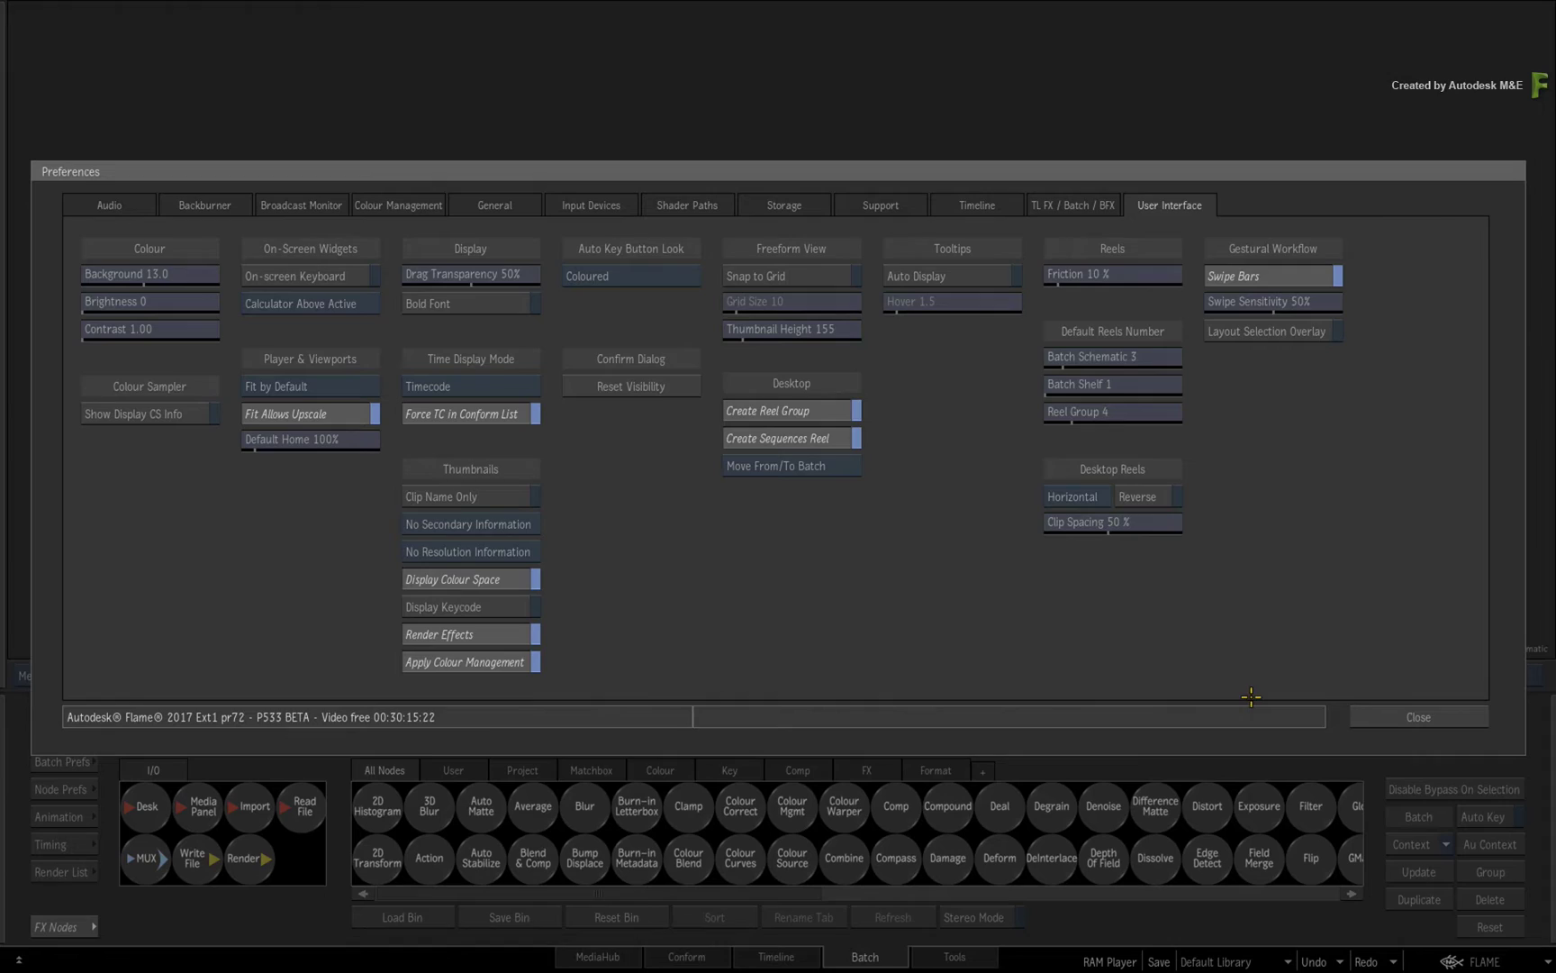
pyautogui.click(1386, 721)
pyautogui.click(775, 469)
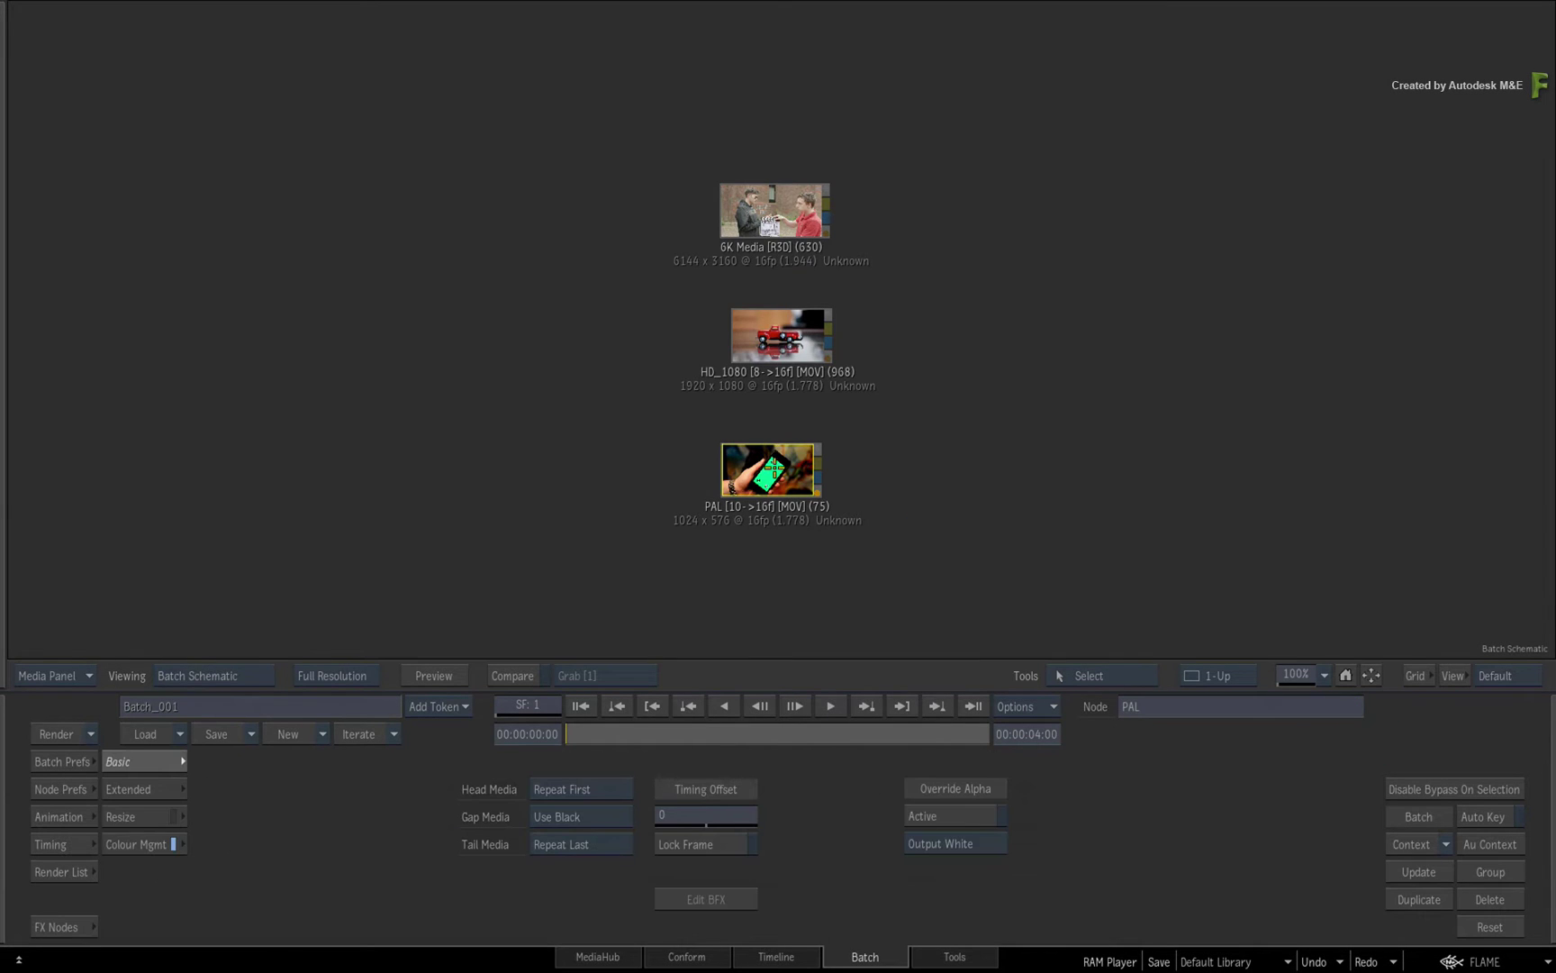
pyautogui.press('F4')
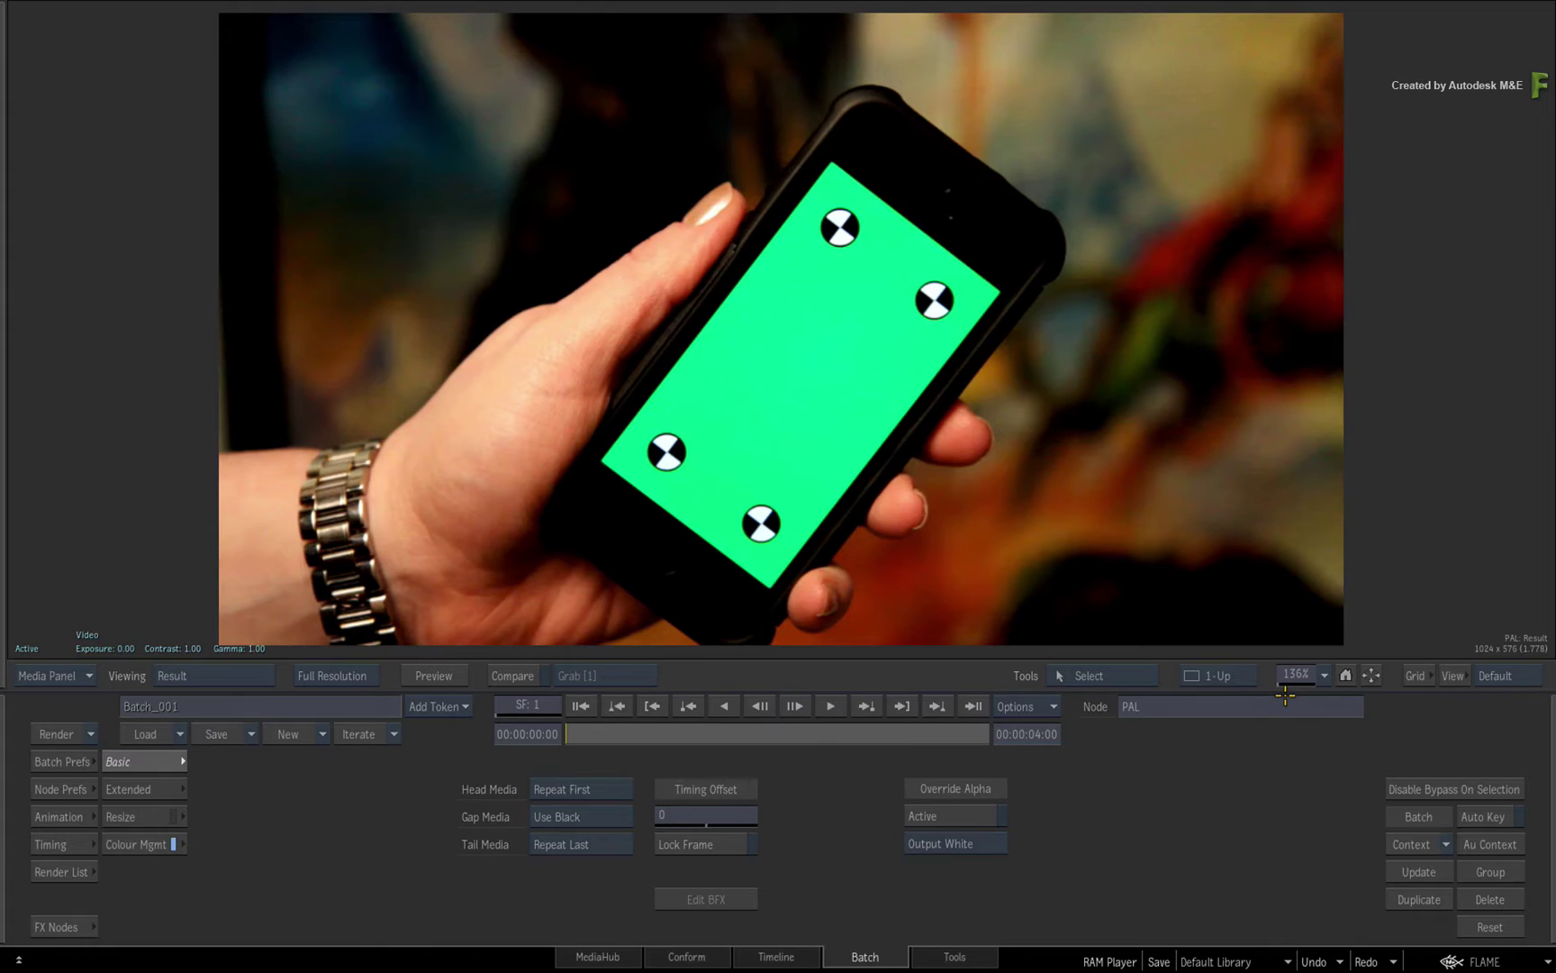
pyautogui.click(1349, 676)
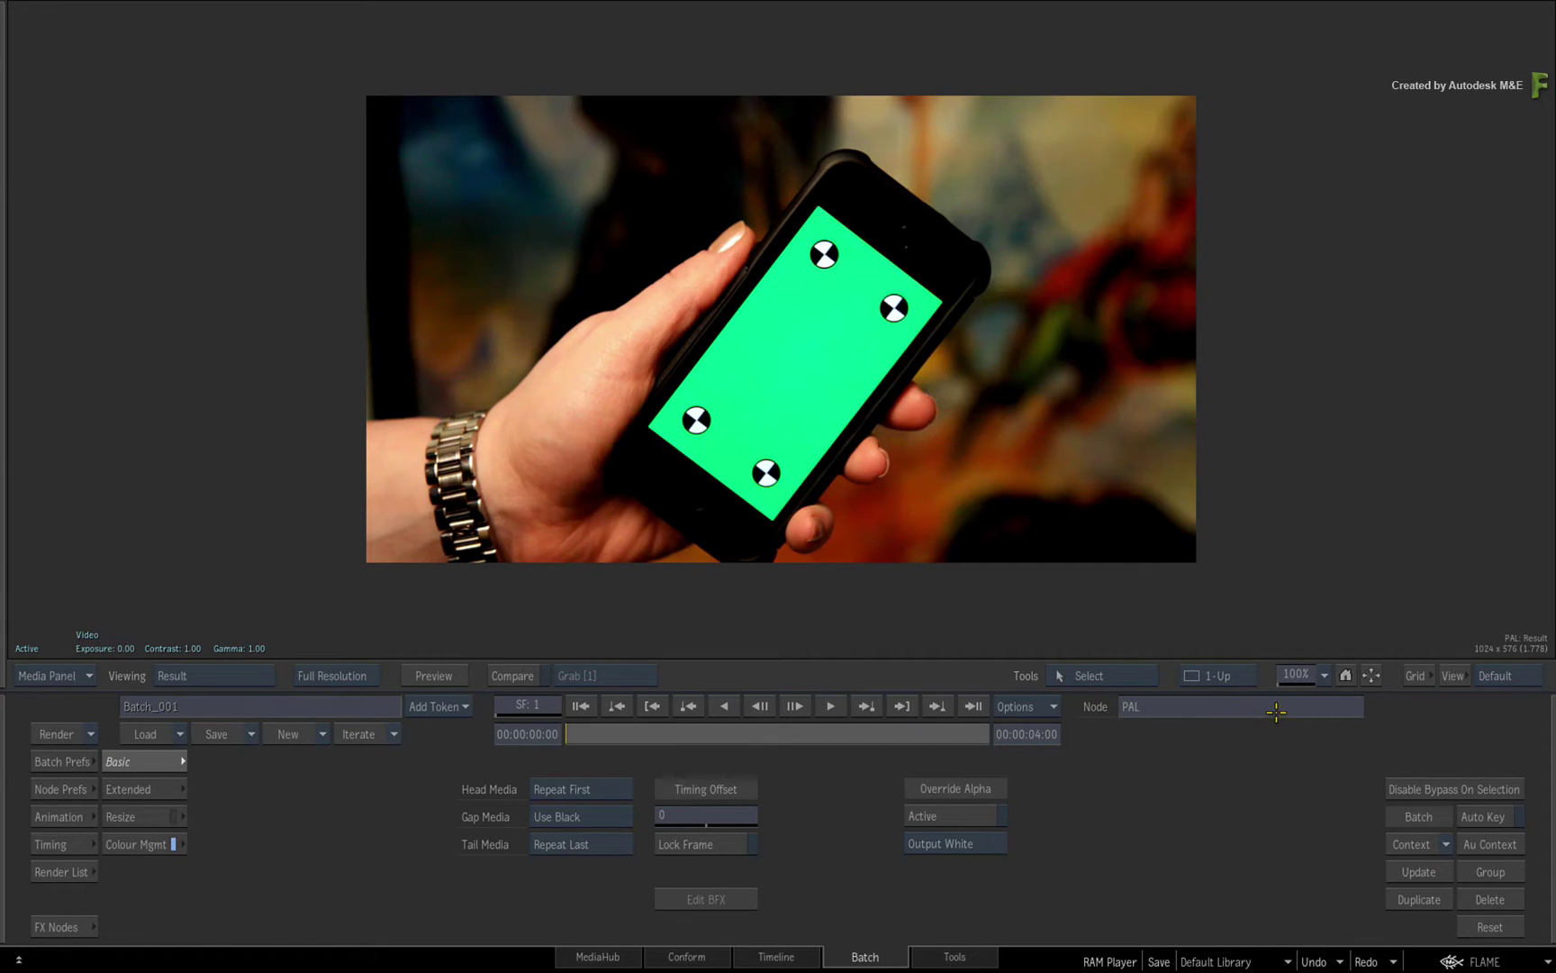
pyautogui.click(1369, 675)
pyautogui.click(1374, 675)
pyautogui.press('F4')
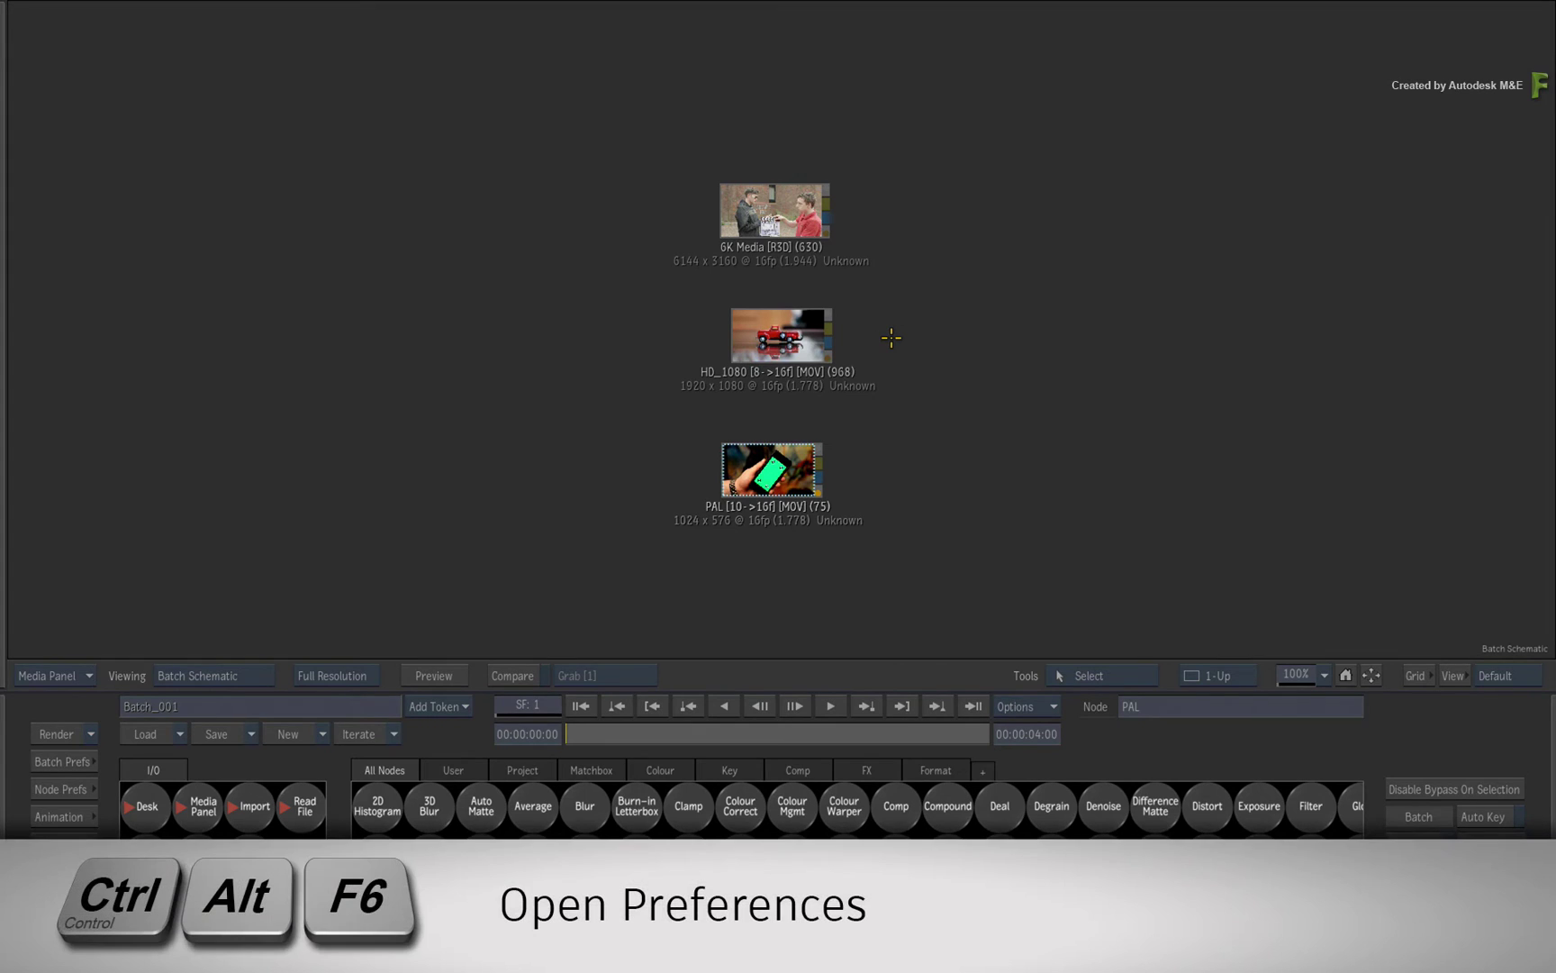
# Step: Switch the viewer default from Fit by Default to Home by Default under Player & Viewports
pyautogui.hotkey('ctrl', 'alt', 'F6')
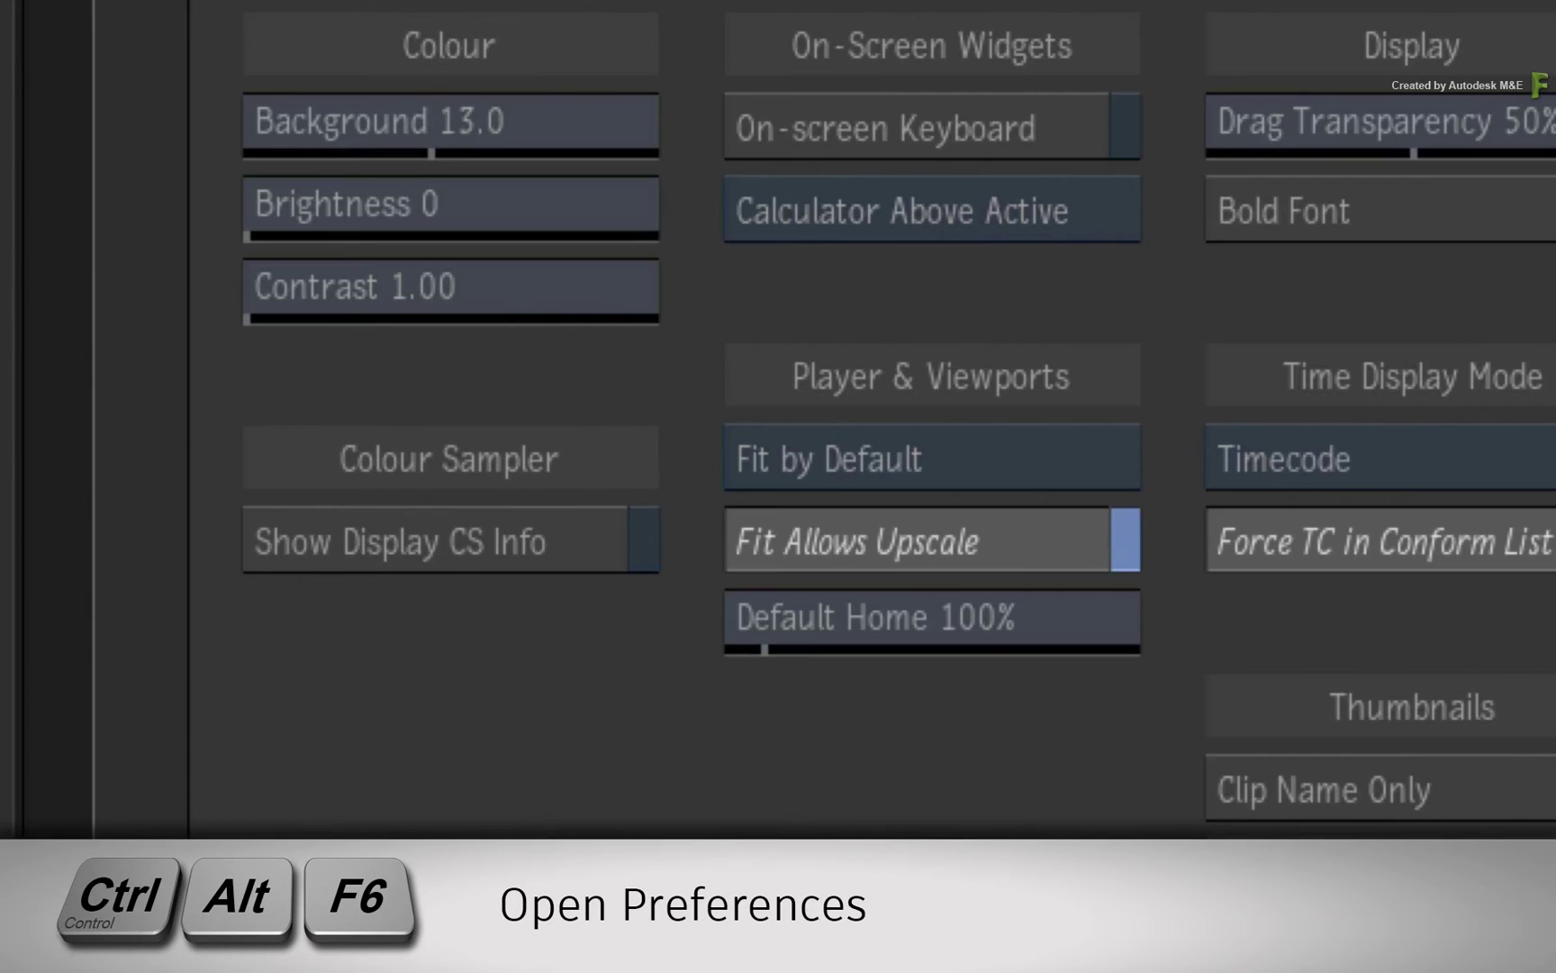
pyautogui.click(1028, 460)
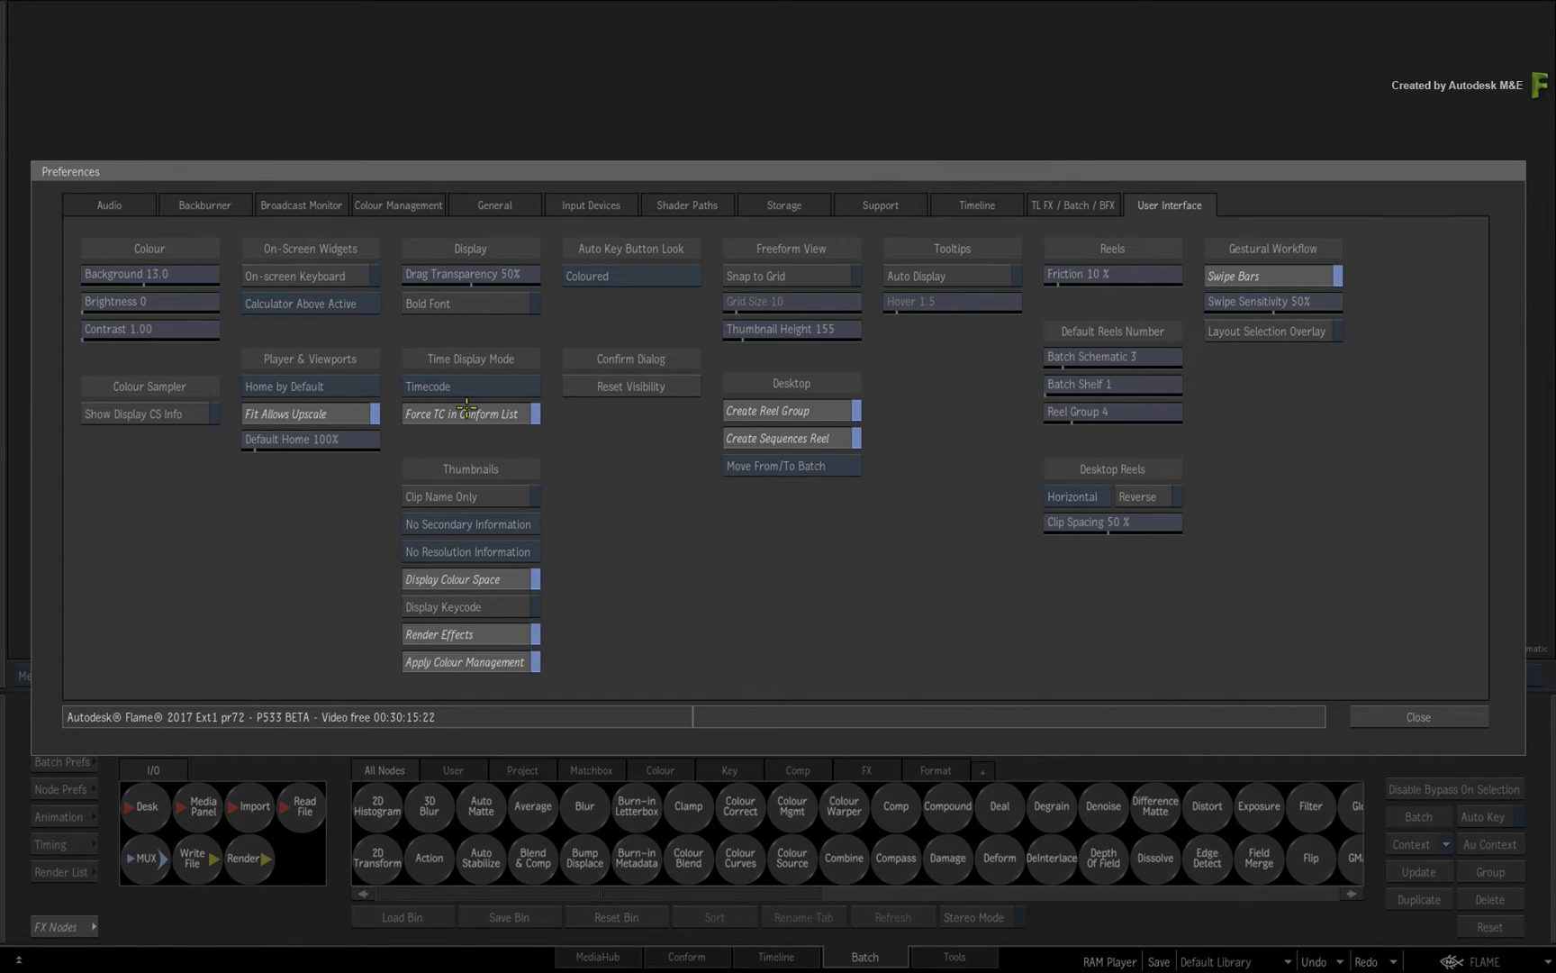
pyautogui.click(1390, 716)
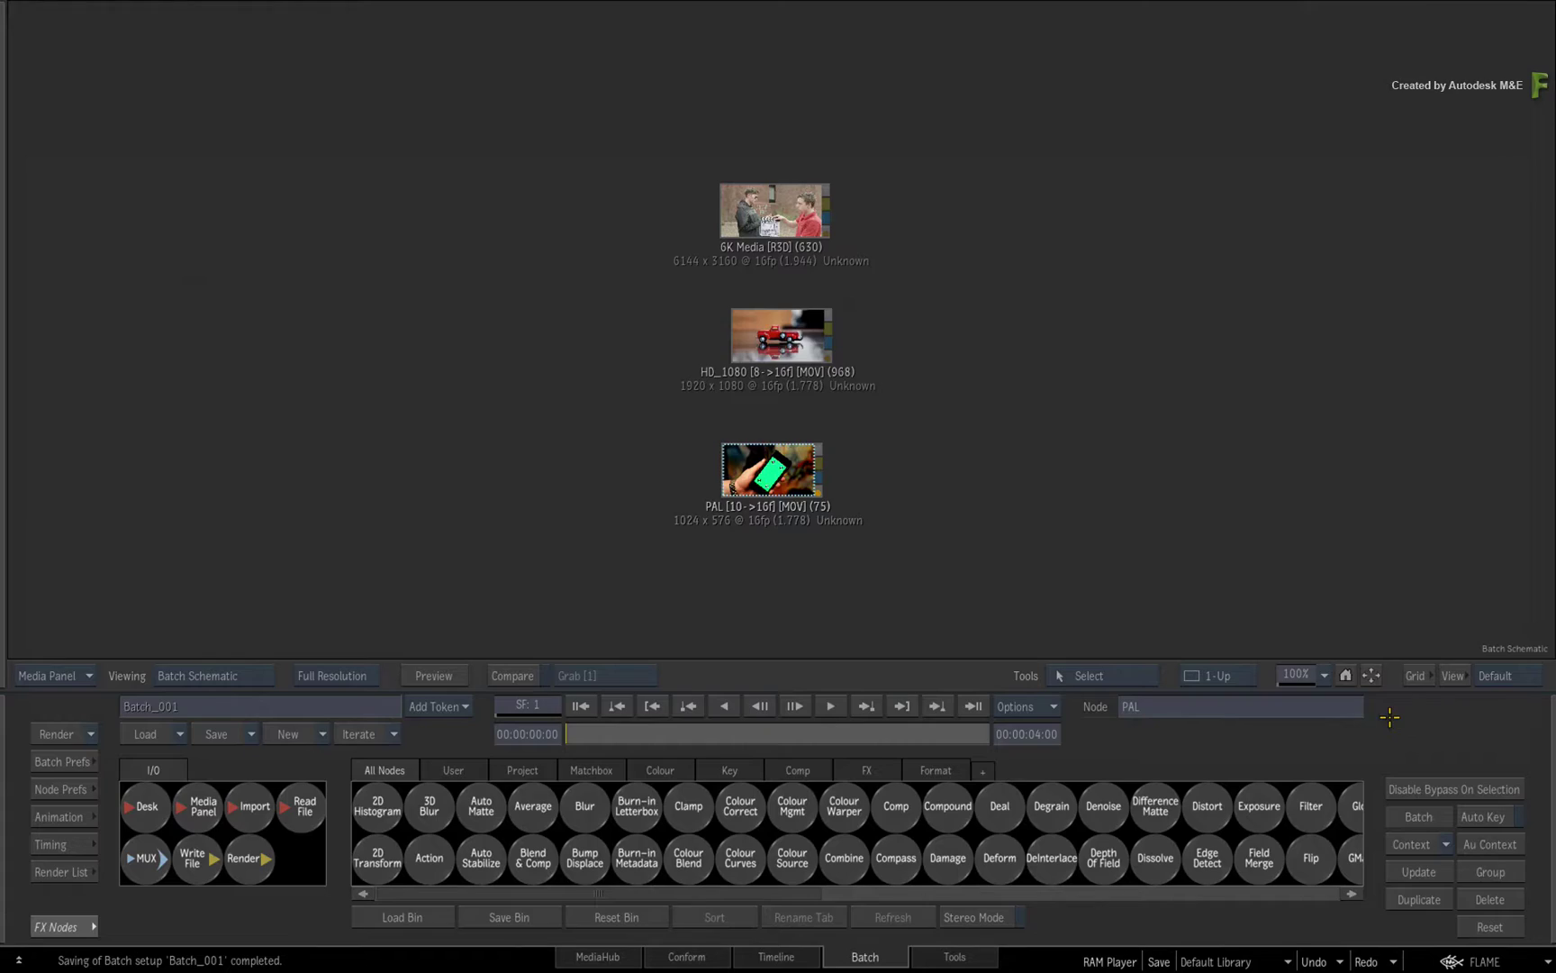
pyautogui.press('F4')
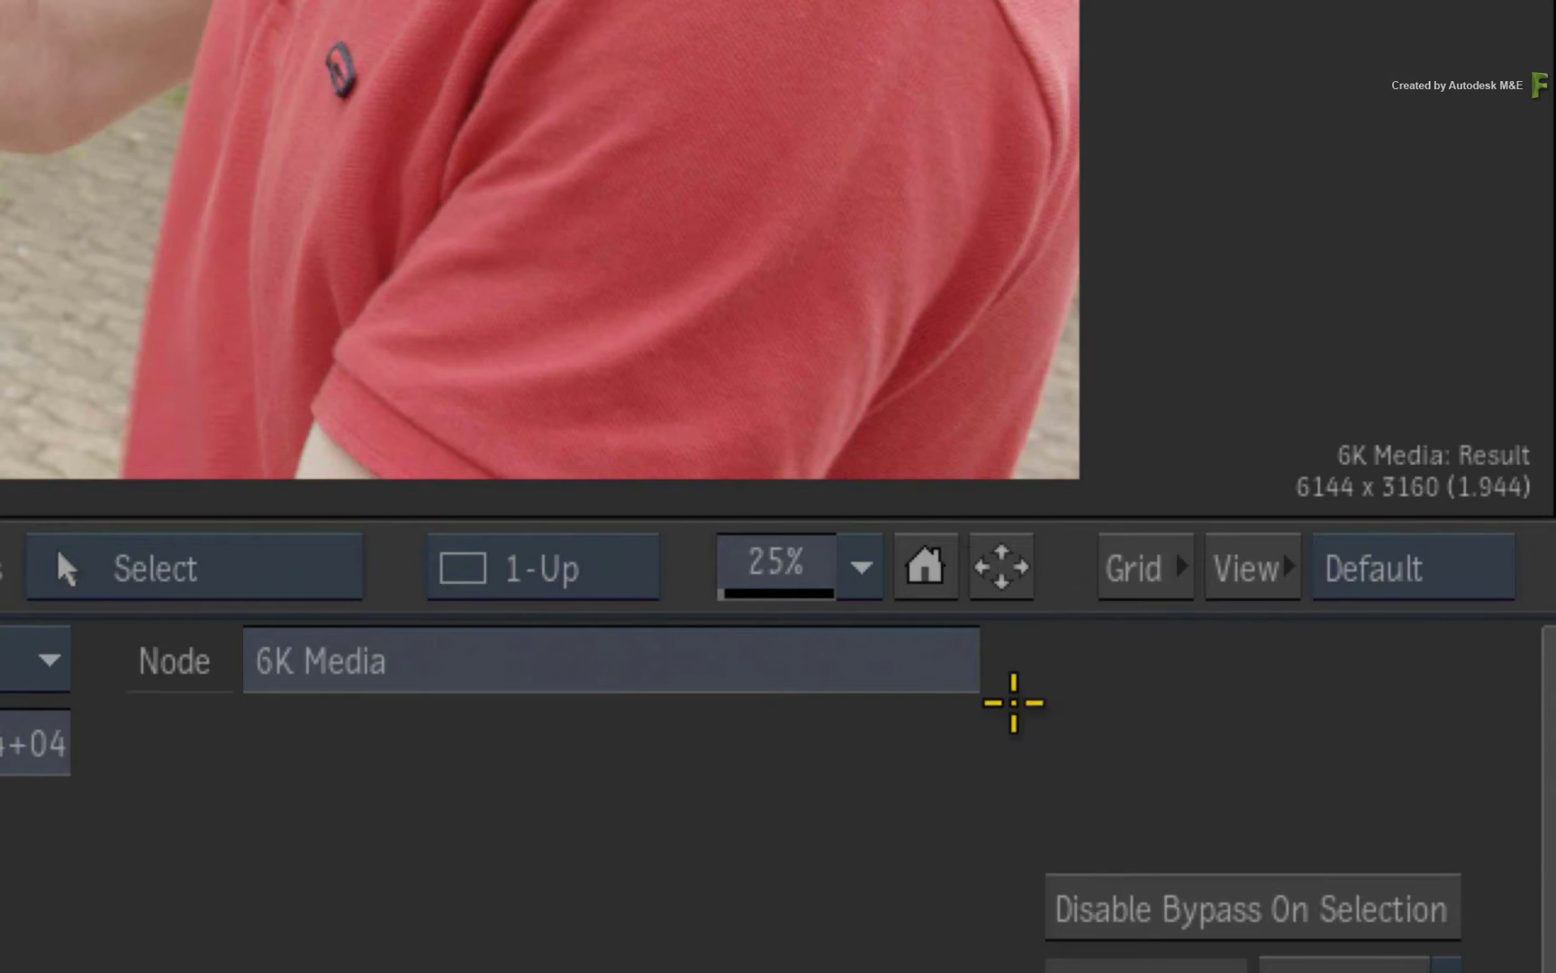
pyautogui.click(1345, 677)
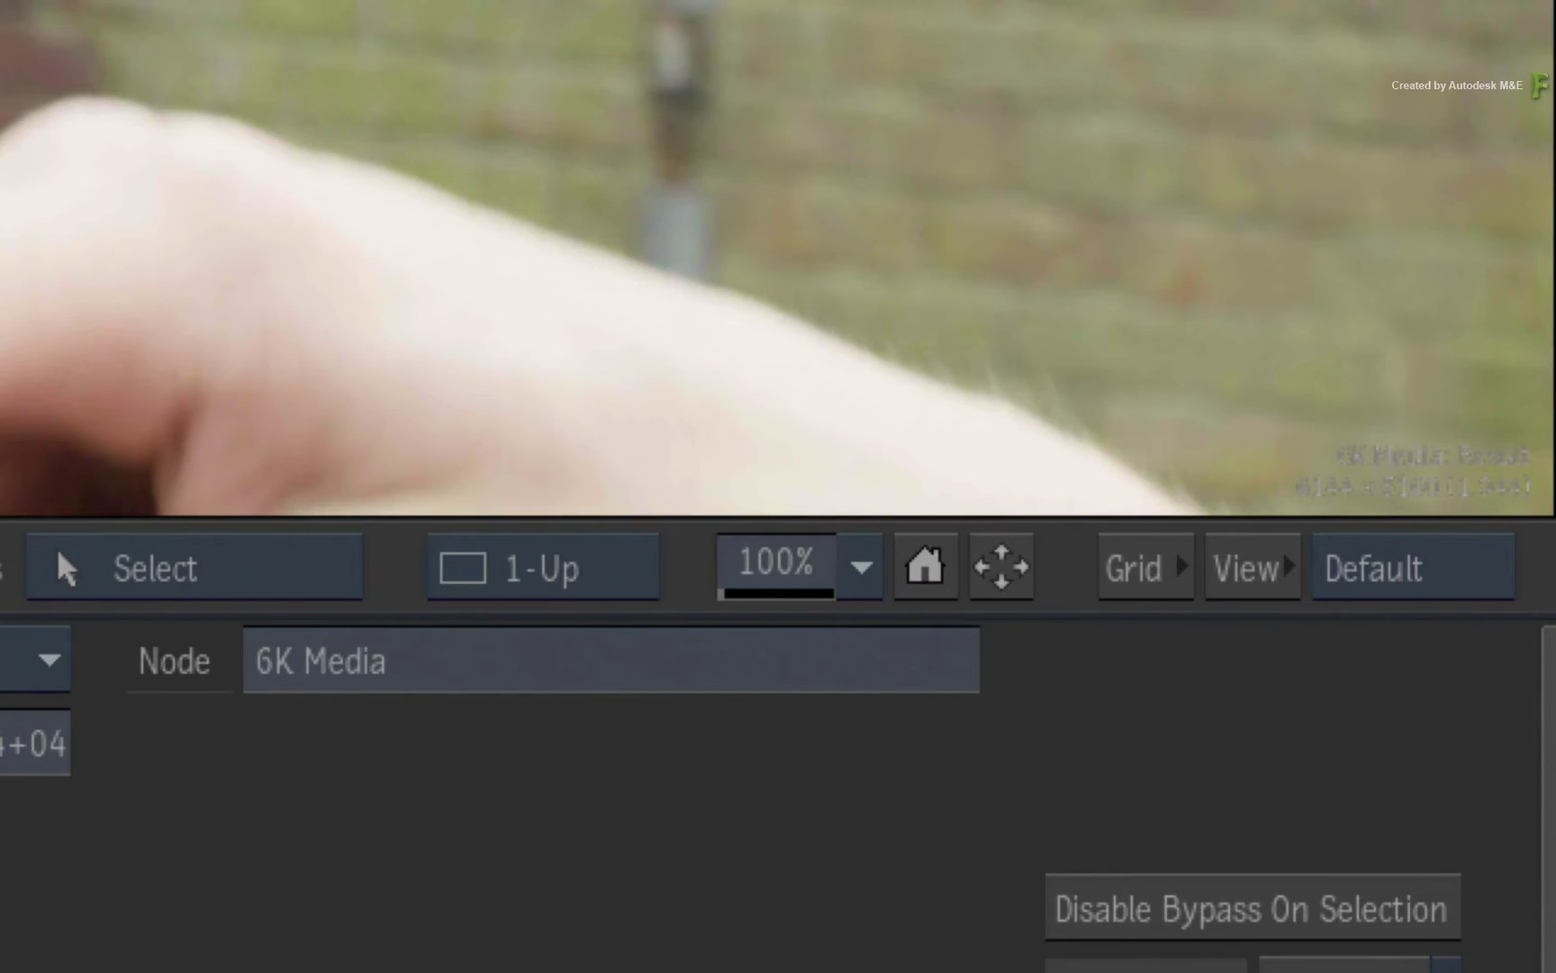
pyautogui.press('Home')
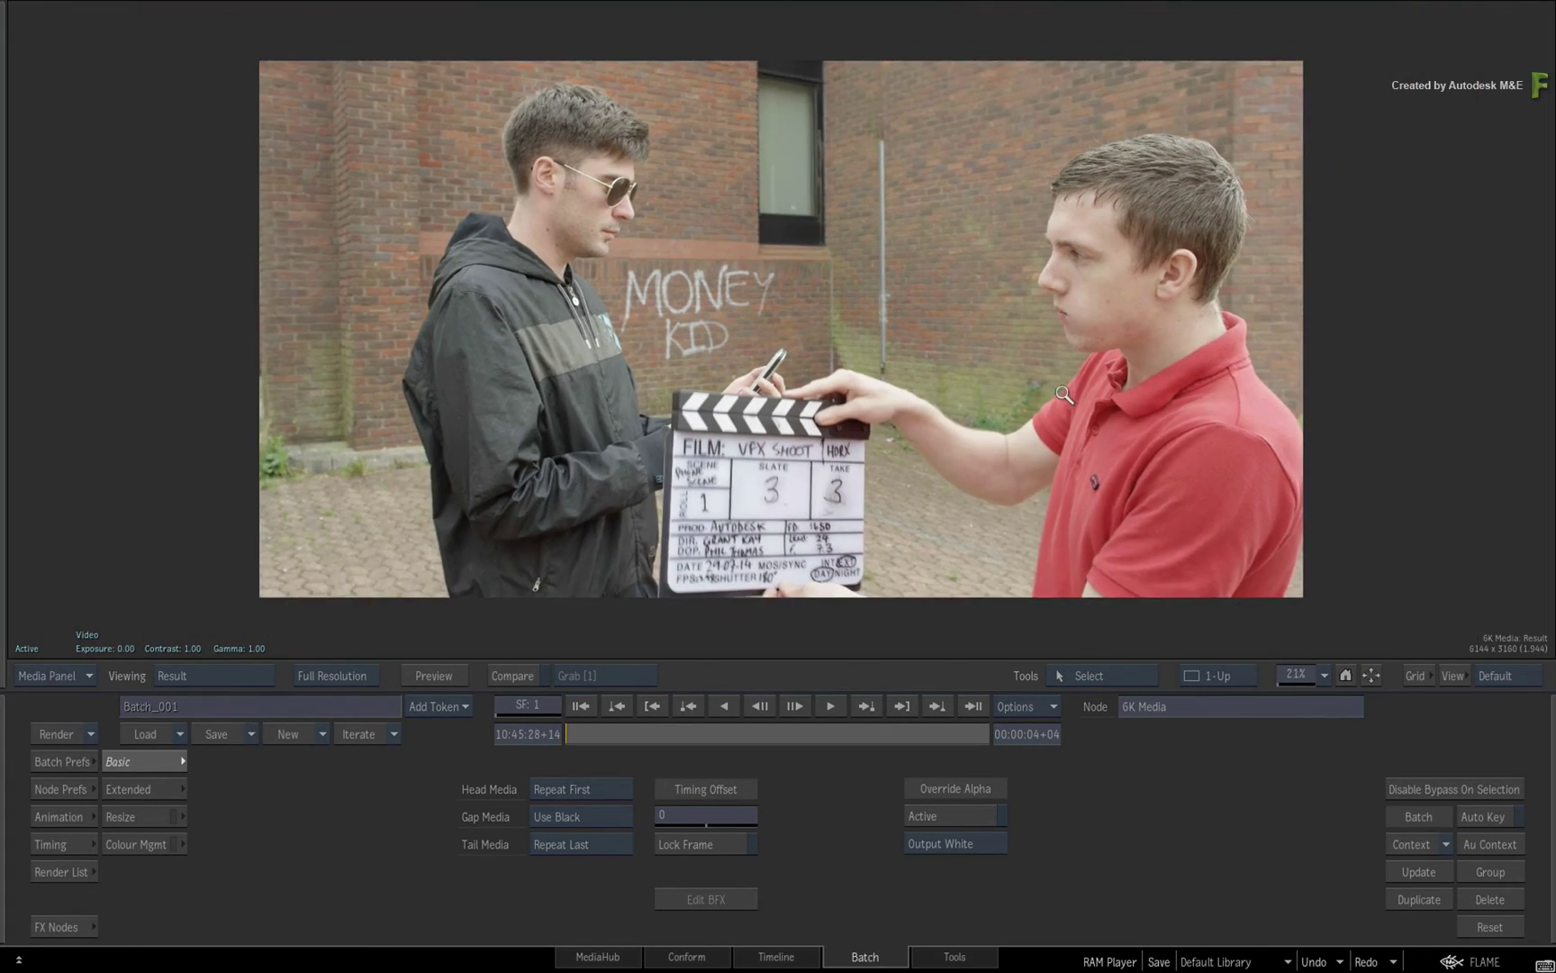
pyautogui.moveTo(1078, 381)
pyautogui.mouseDown()
pyautogui.moveTo(1261, 428)
pyautogui.moveTo(1095, 393)
pyautogui.moveTo(1079, 433)
pyautogui.mouseUp()
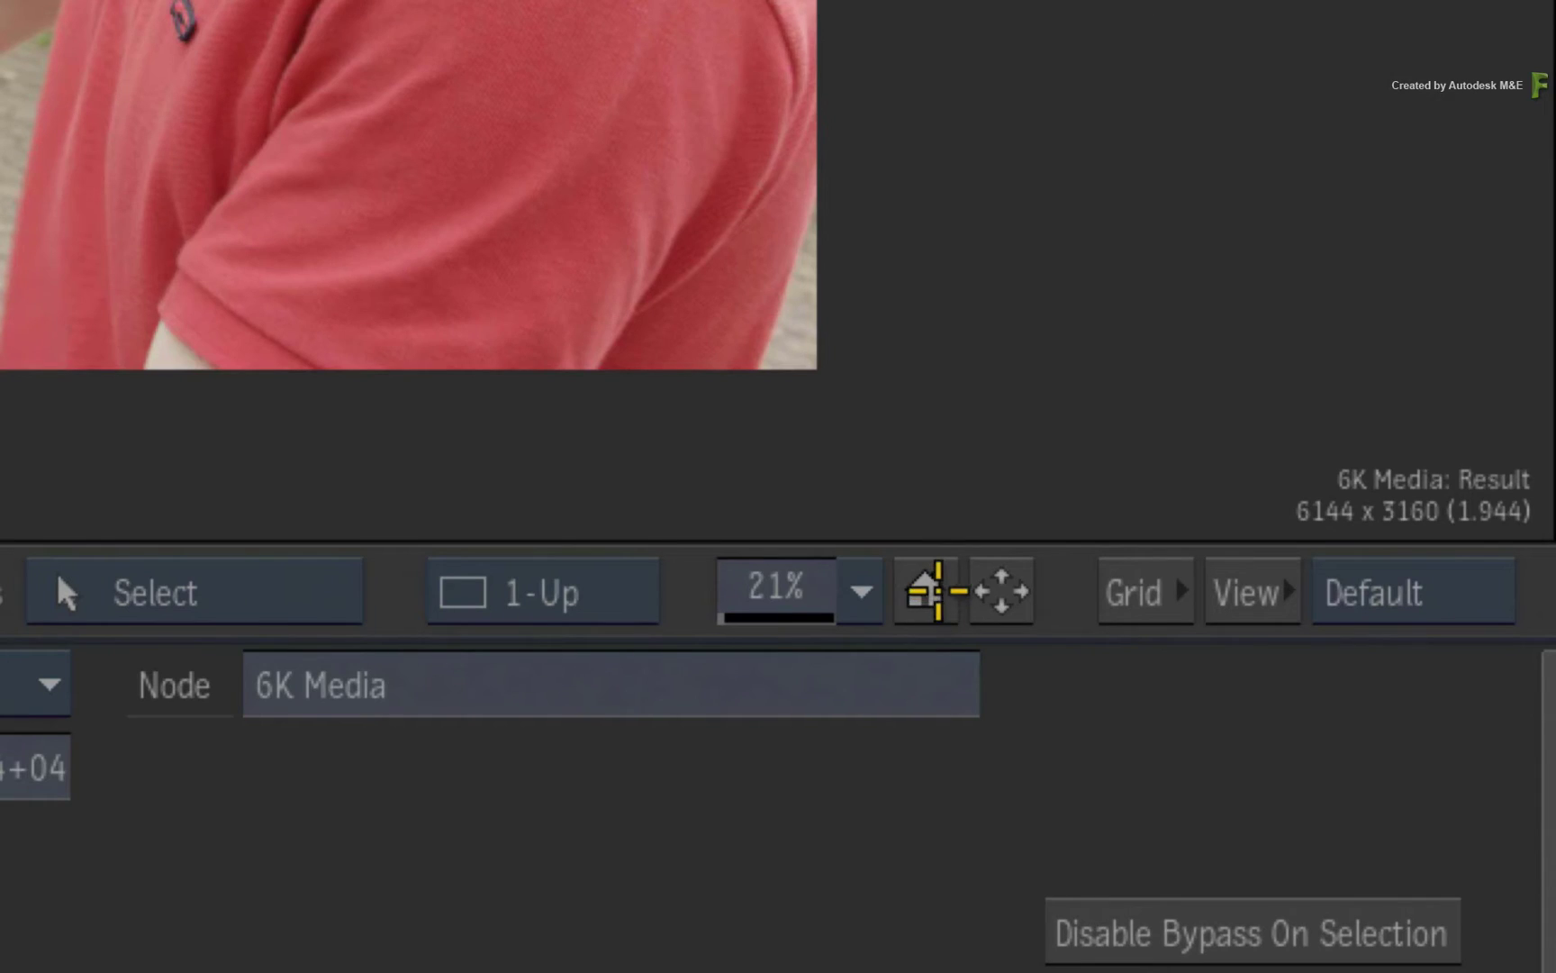
pyautogui.click(930, 608)
pyautogui.moveTo(1408, 580)
pyautogui.mouseDown()
pyautogui.moveTo(1265, 470)
pyautogui.moveTo(1297, 497)
pyautogui.moveTo(1196, 455)
pyautogui.moveTo(956, 445)
pyautogui.moveTo(1039, 702)
pyautogui.moveTo(1354, 727)
pyautogui.mouseUp()
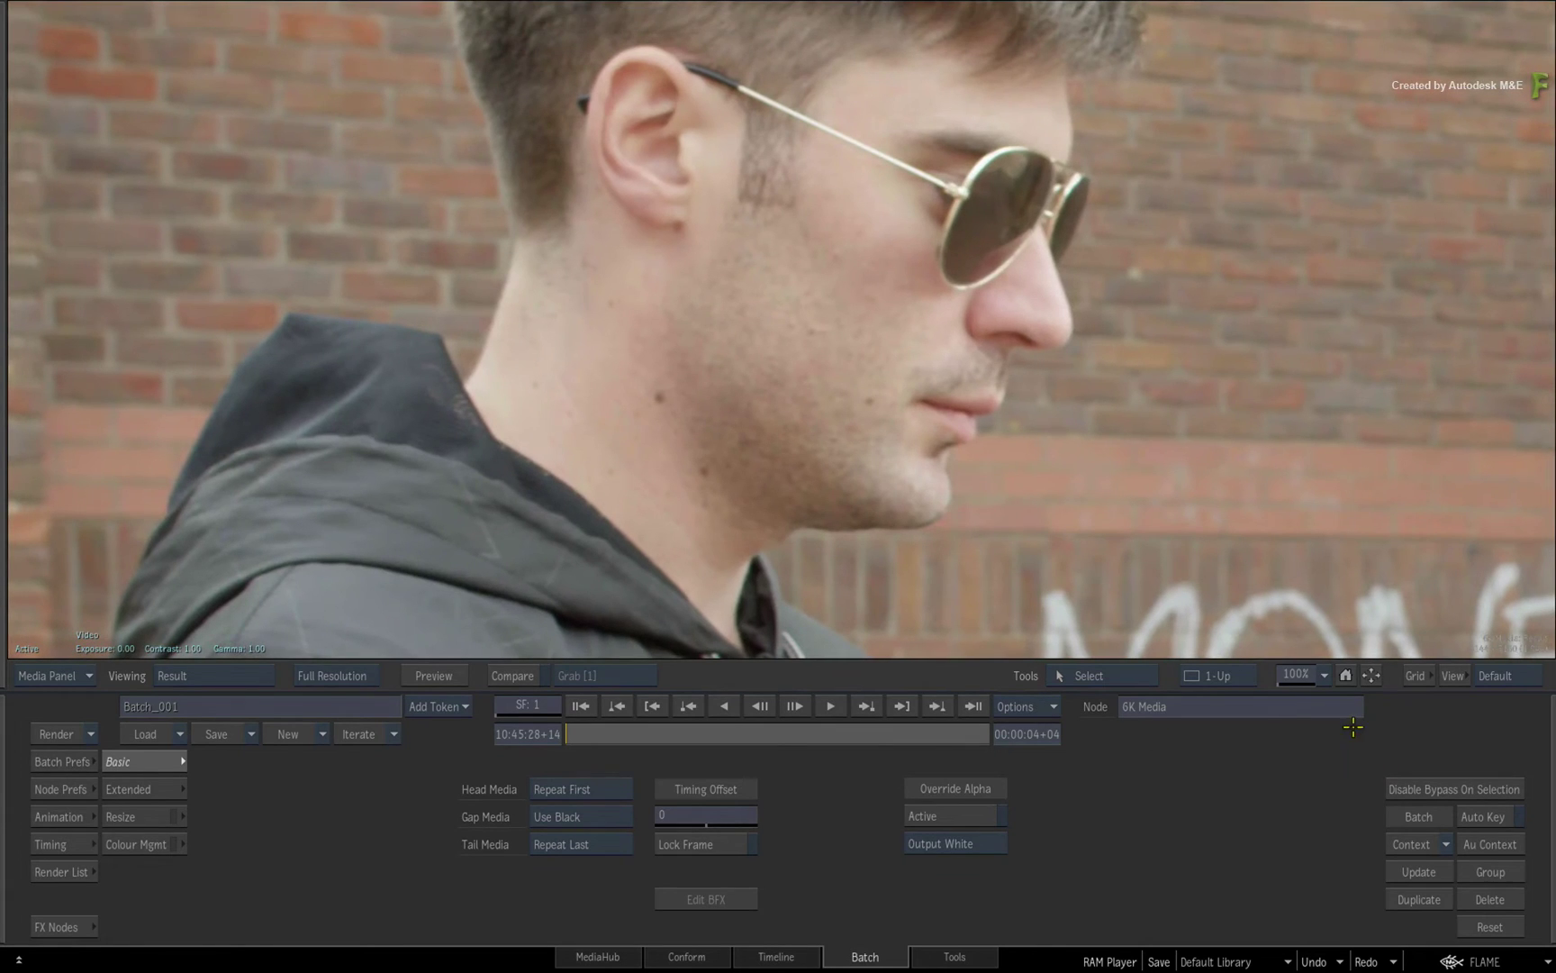
pyautogui.click(1345, 673)
# Step: View the HD_1080 truck result from the schematic and reset it to home zoom
pyautogui.press('F1')
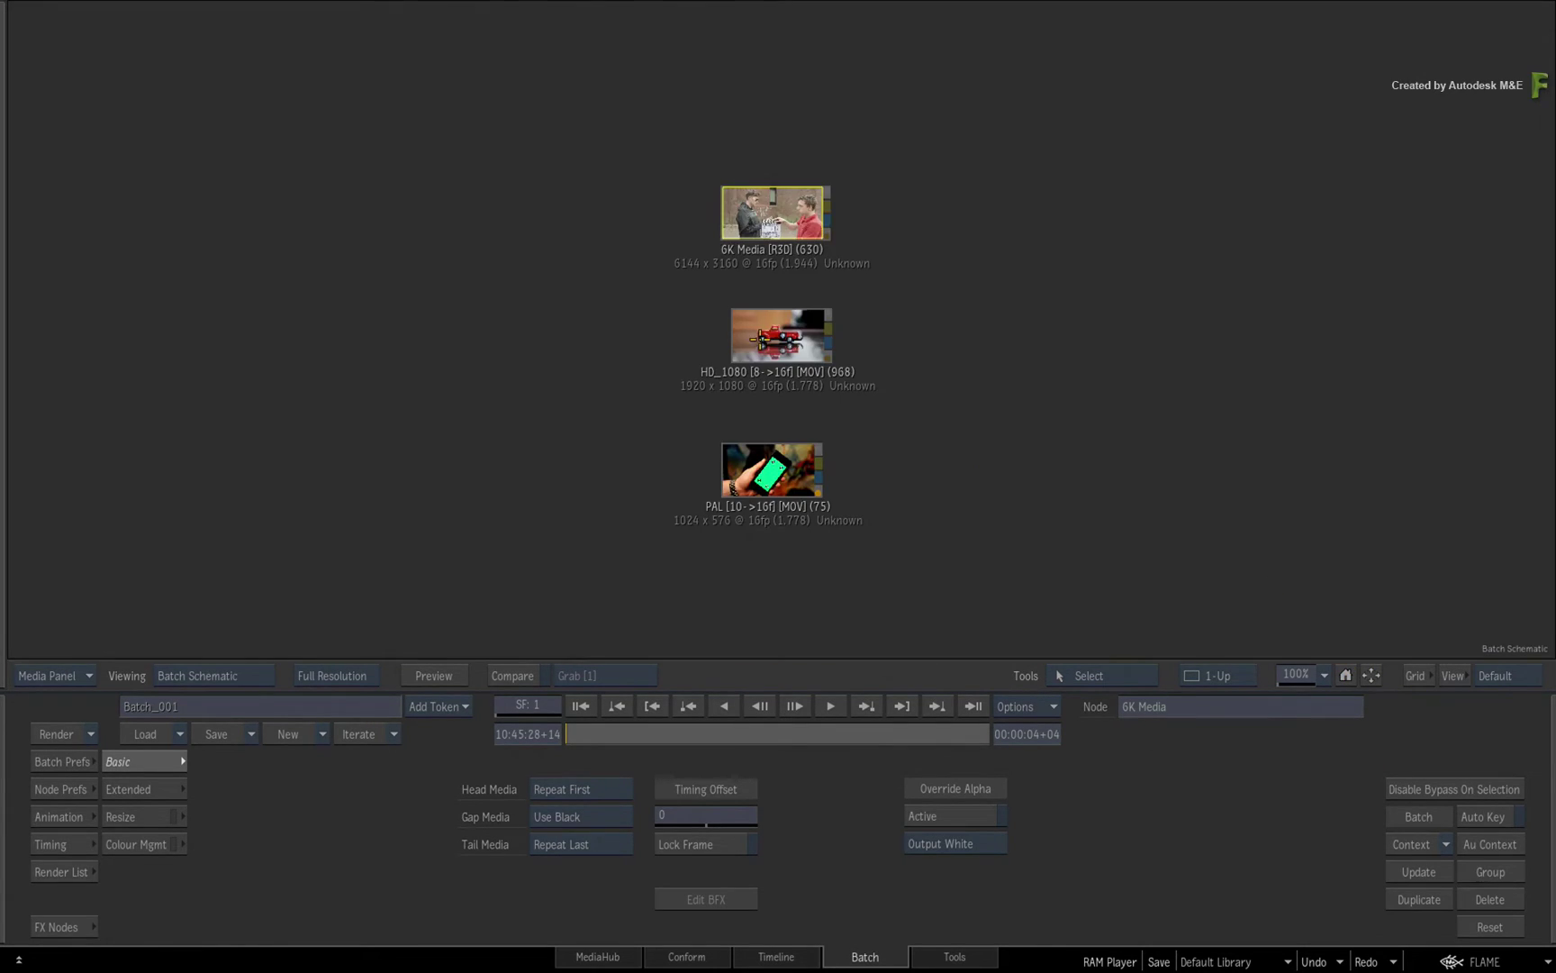
pyautogui.click(763, 337)
pyautogui.press('F4')
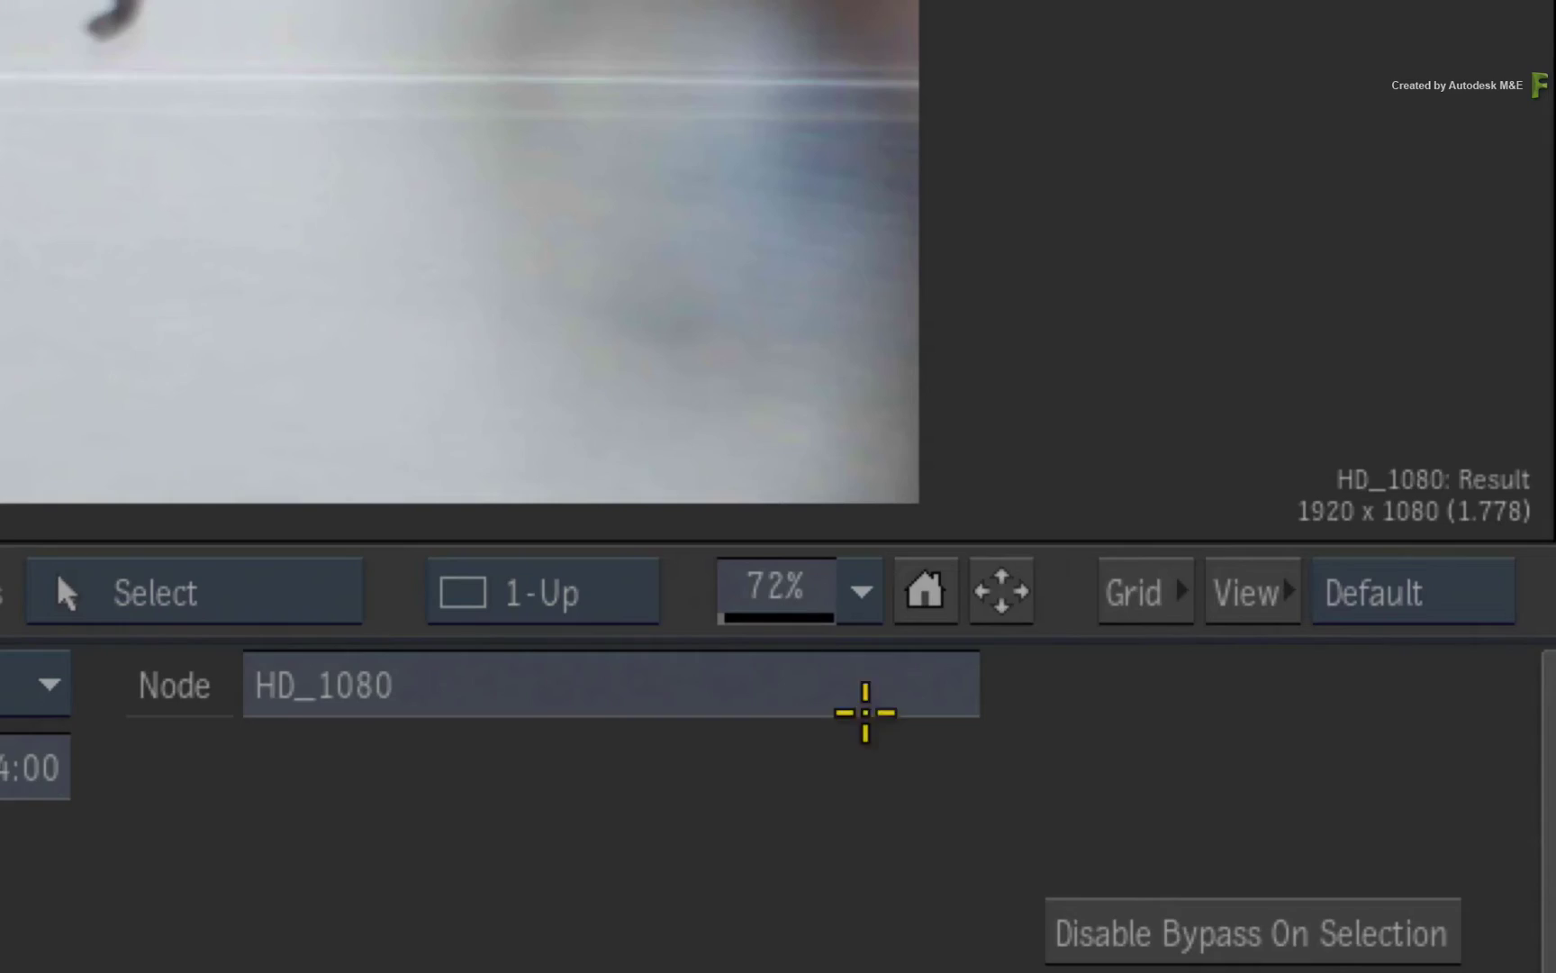
pyautogui.click(924, 591)
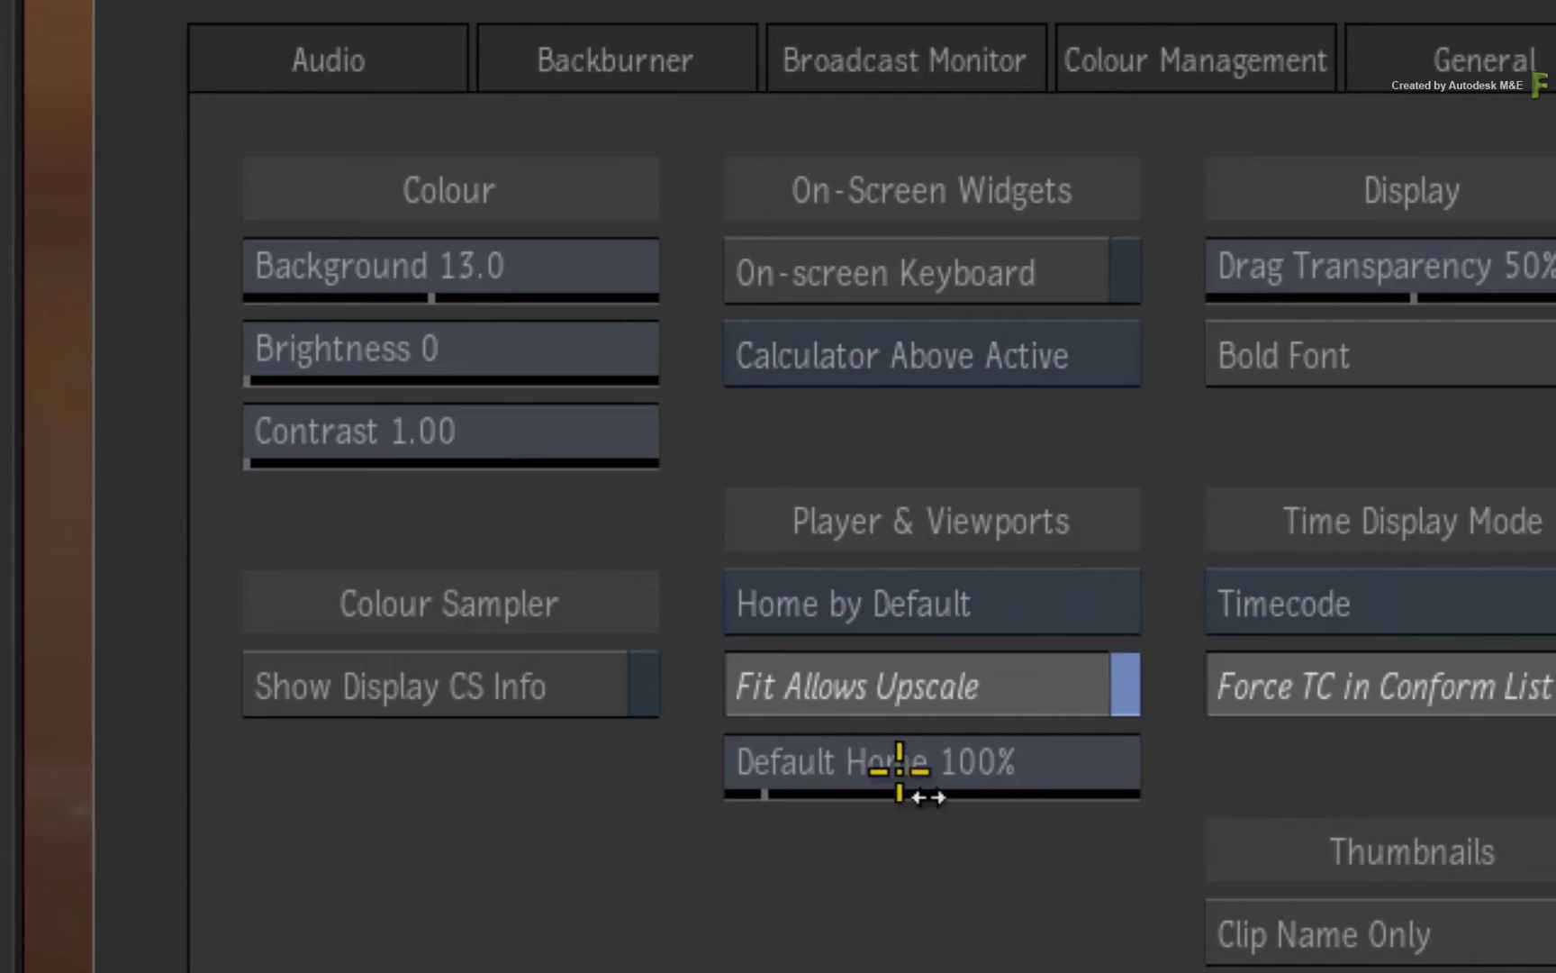
# Step: Set the Default Home zoom to 75% with the calculator and close the preferences
pyautogui.click(897, 762)
pyautogui.click(775, 429)
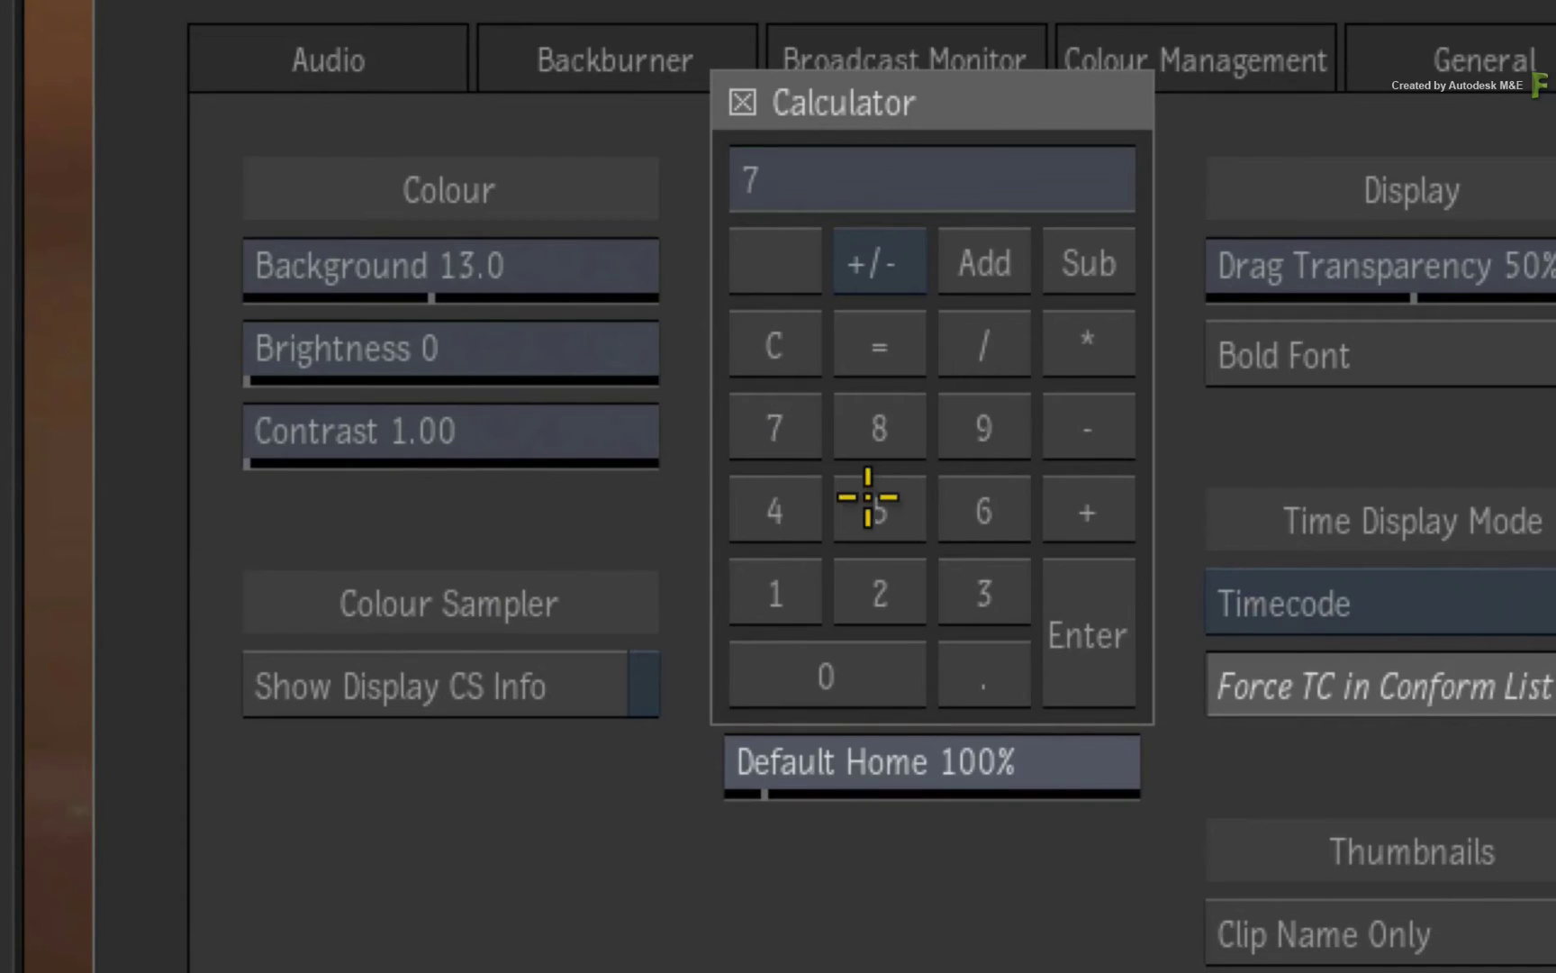
pyautogui.click(867, 496)
pyautogui.click(1087, 634)
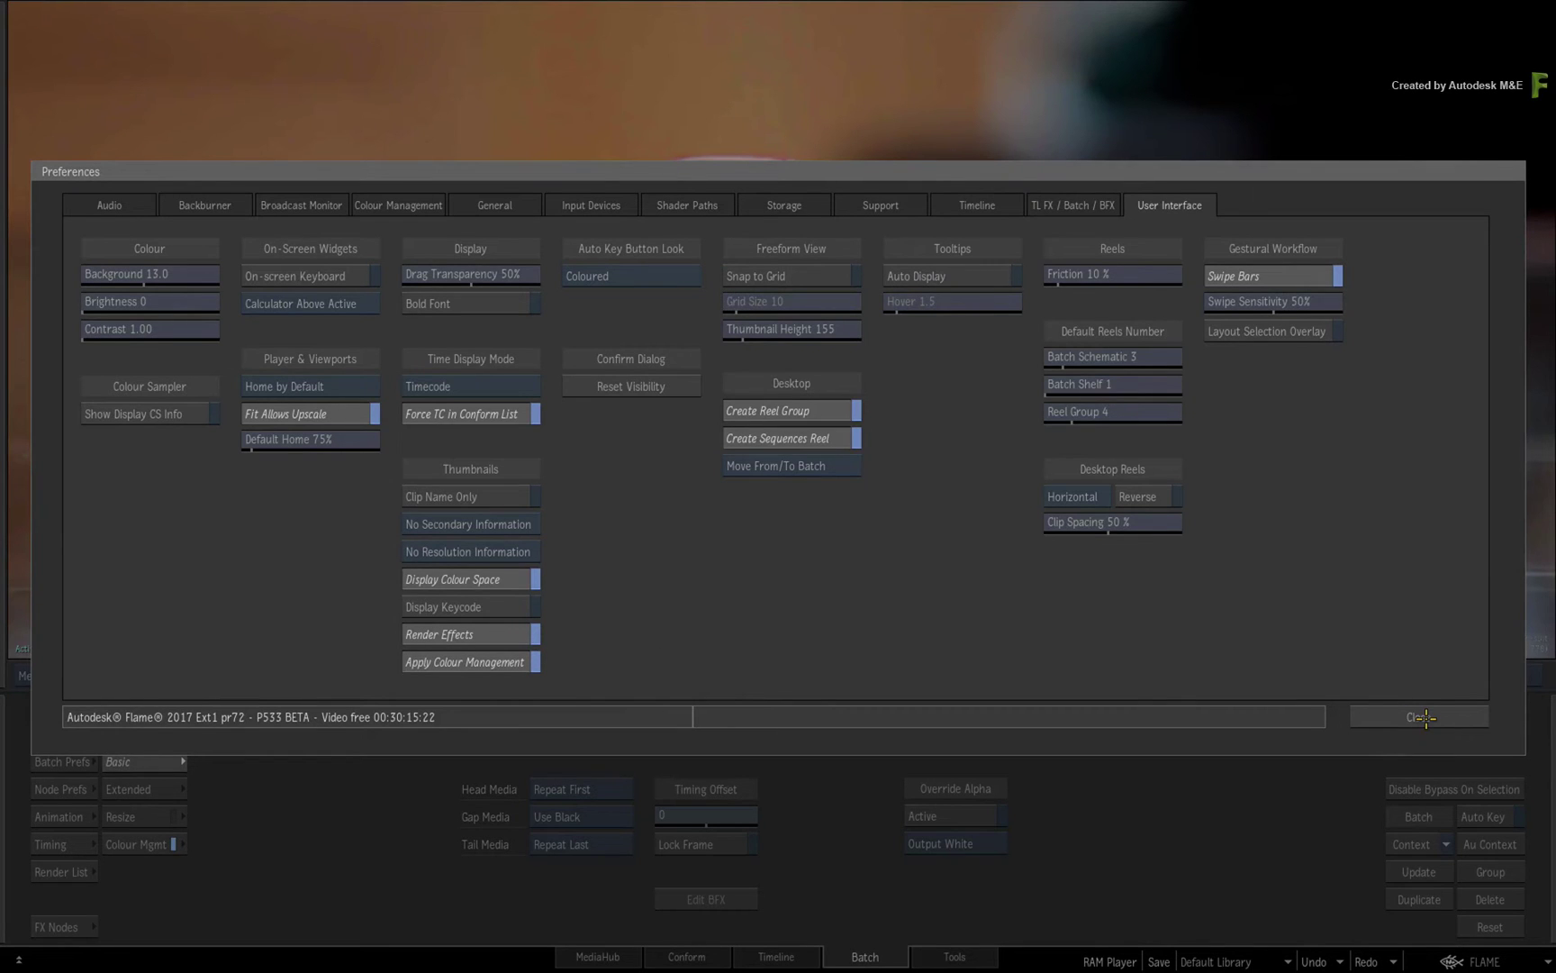
pyautogui.click(1425, 716)
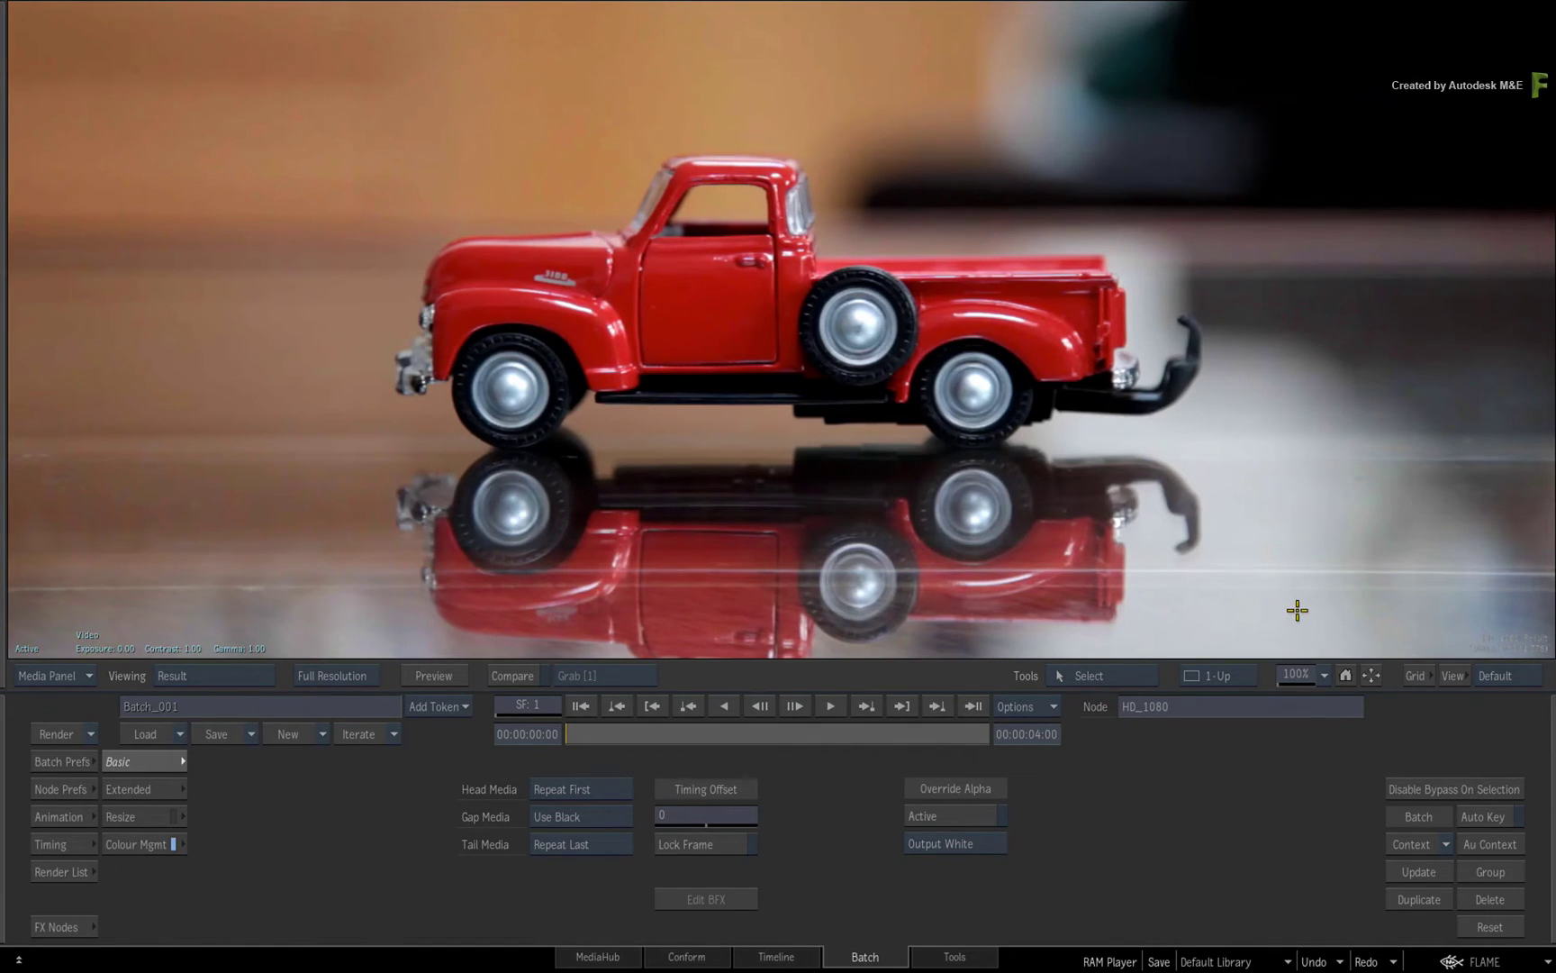
# Step: Enlarge the viewer and check the truck image at the new 75% home zoom
pyautogui.press('`')
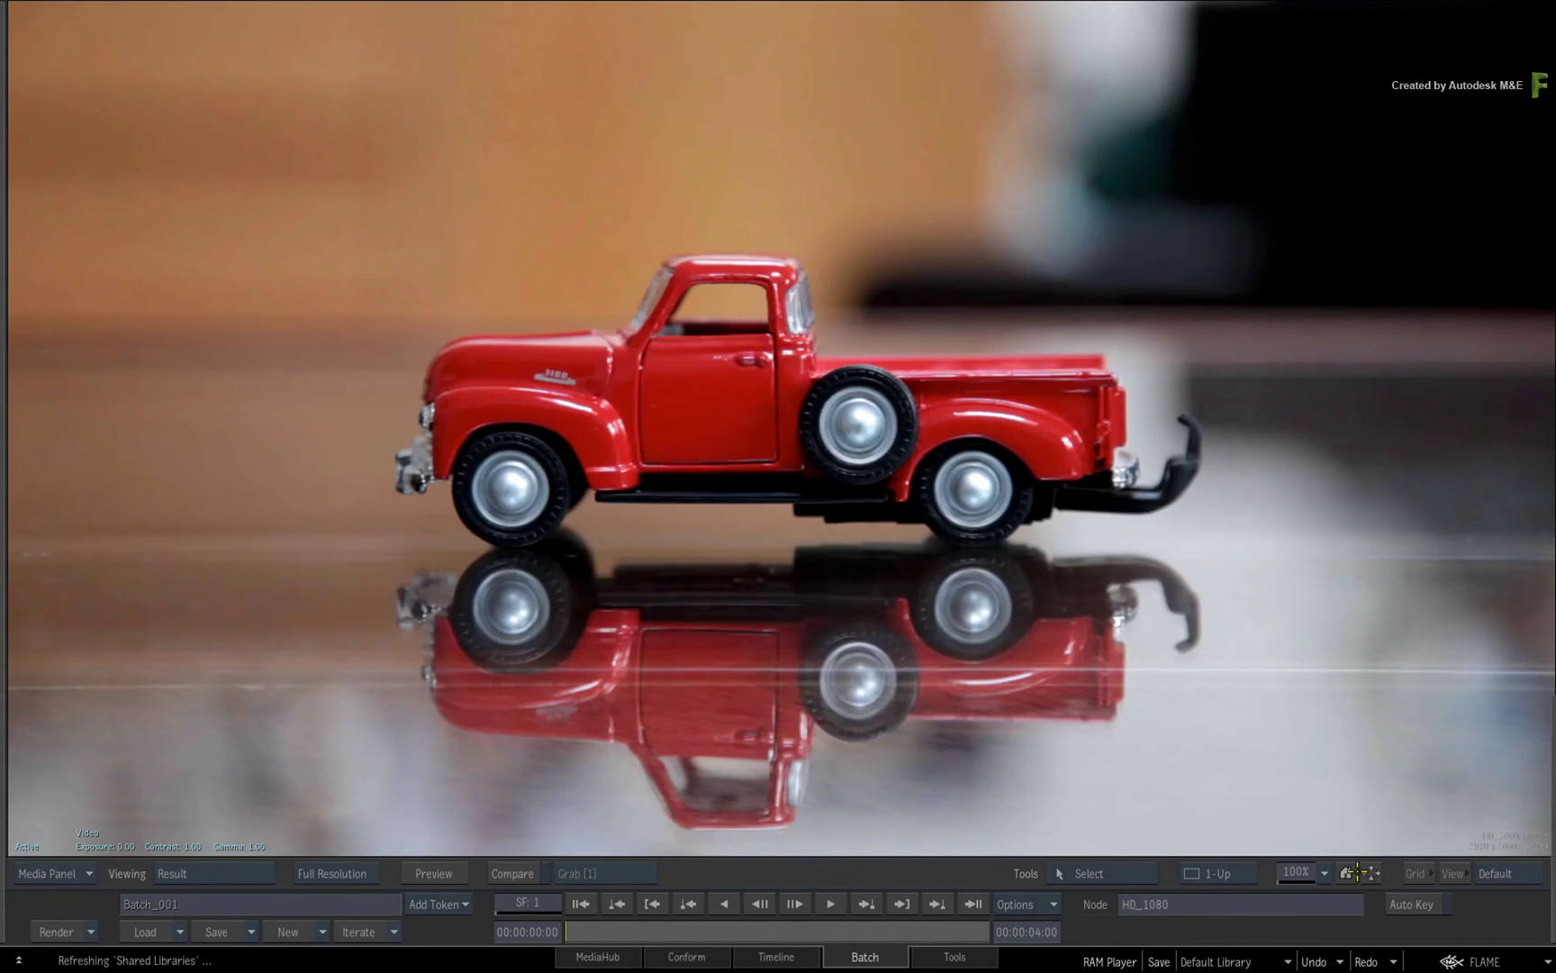
pyautogui.click(1346, 873)
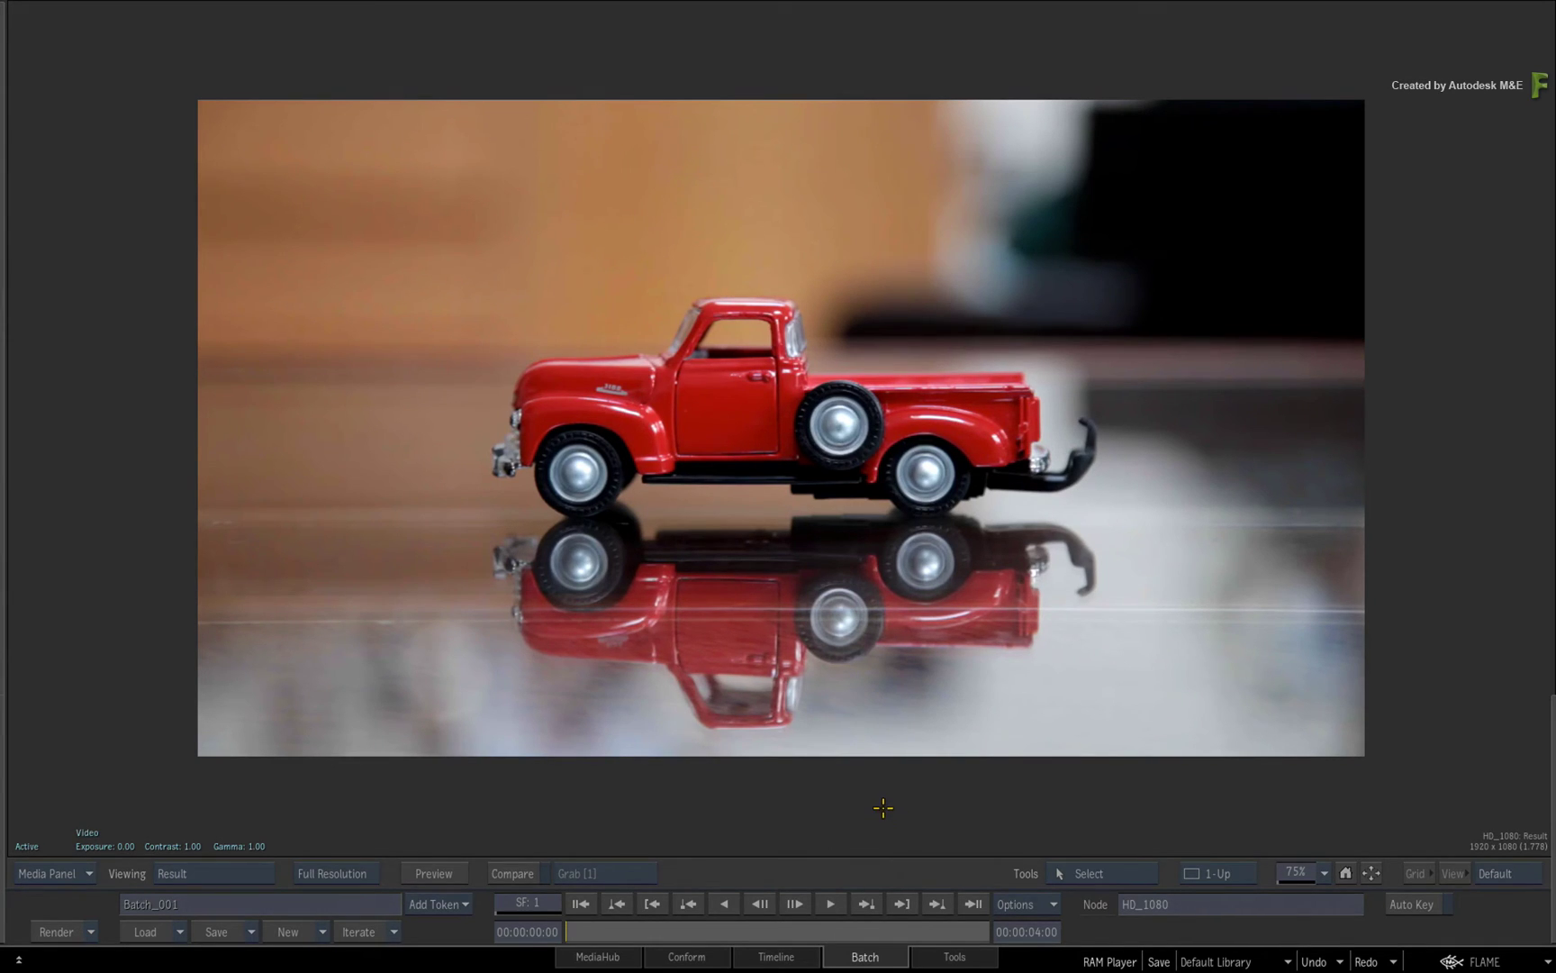
pyautogui.press('Tab')
# Step: Refit and zoom the truck image out to about half size, then return to the batch schematic and node bin
pyautogui.click(1370, 676)
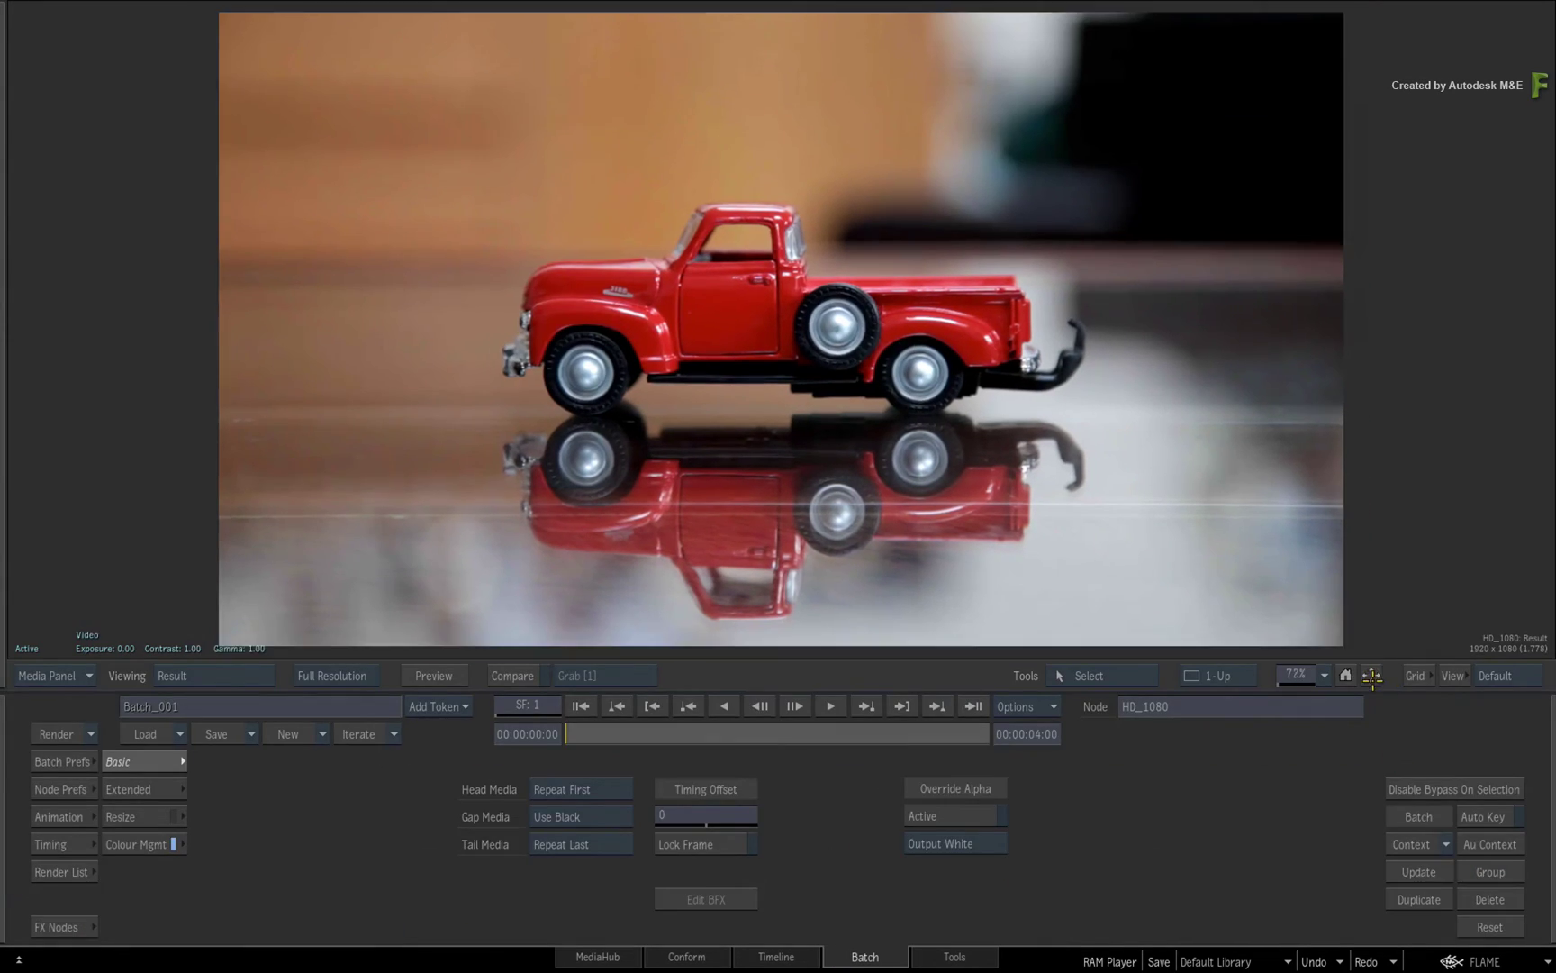
pyautogui.moveTo(1120, 435)
pyautogui.mouseDown()
pyautogui.moveTo(1063, 427)
pyautogui.moveTo(1078, 434)
pyautogui.mouseUp()
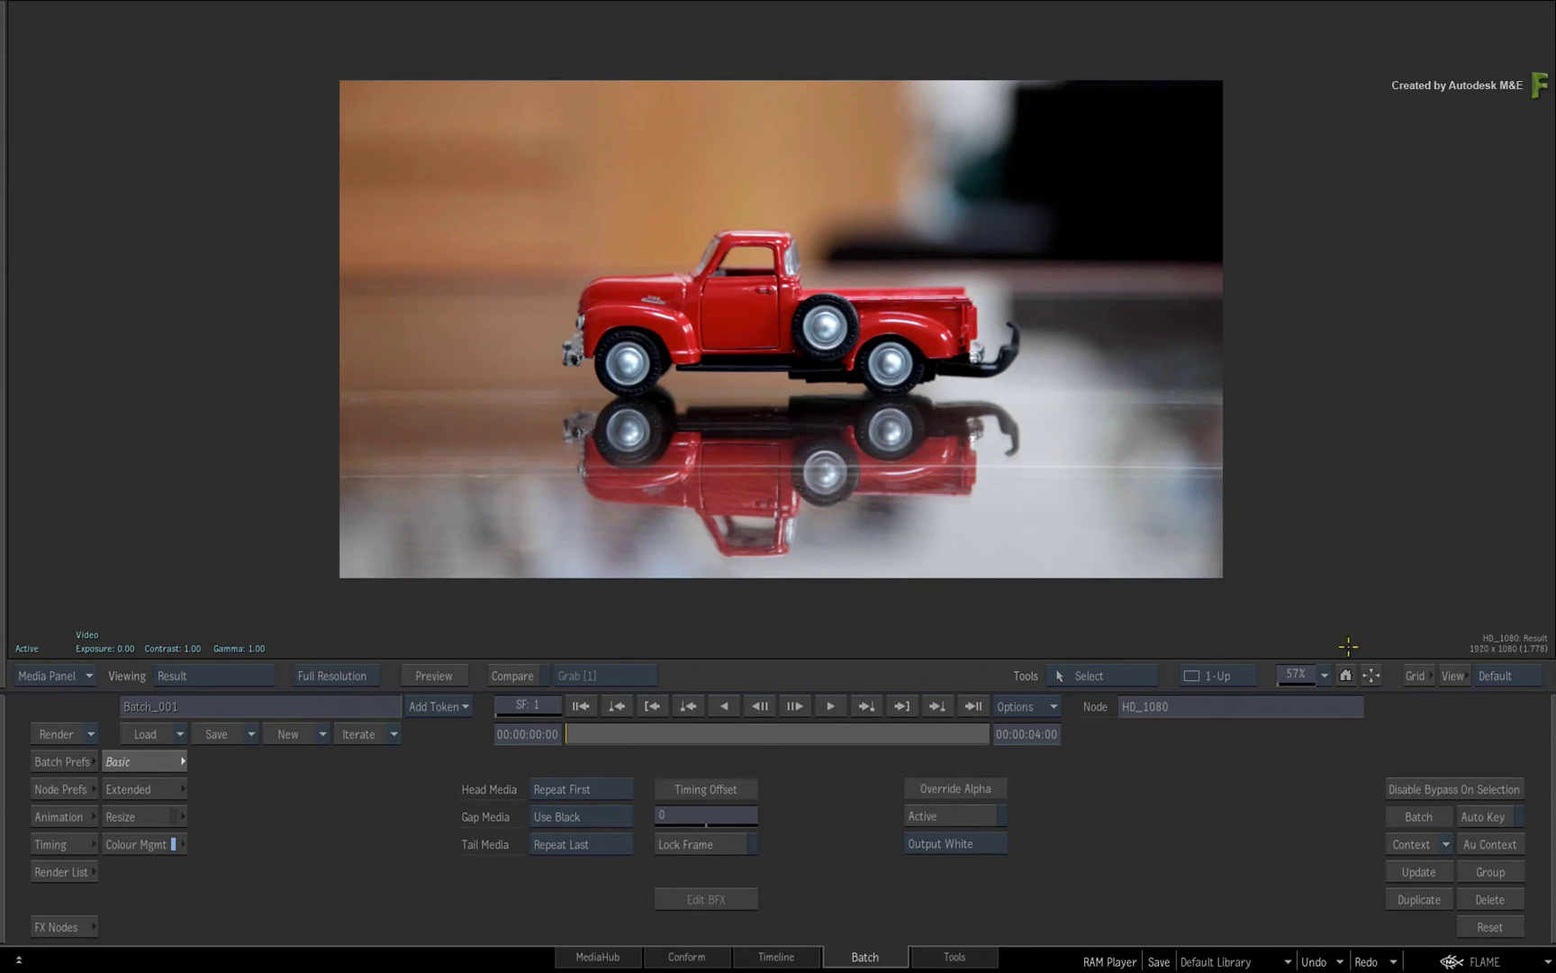
pyautogui.click(63, 927)
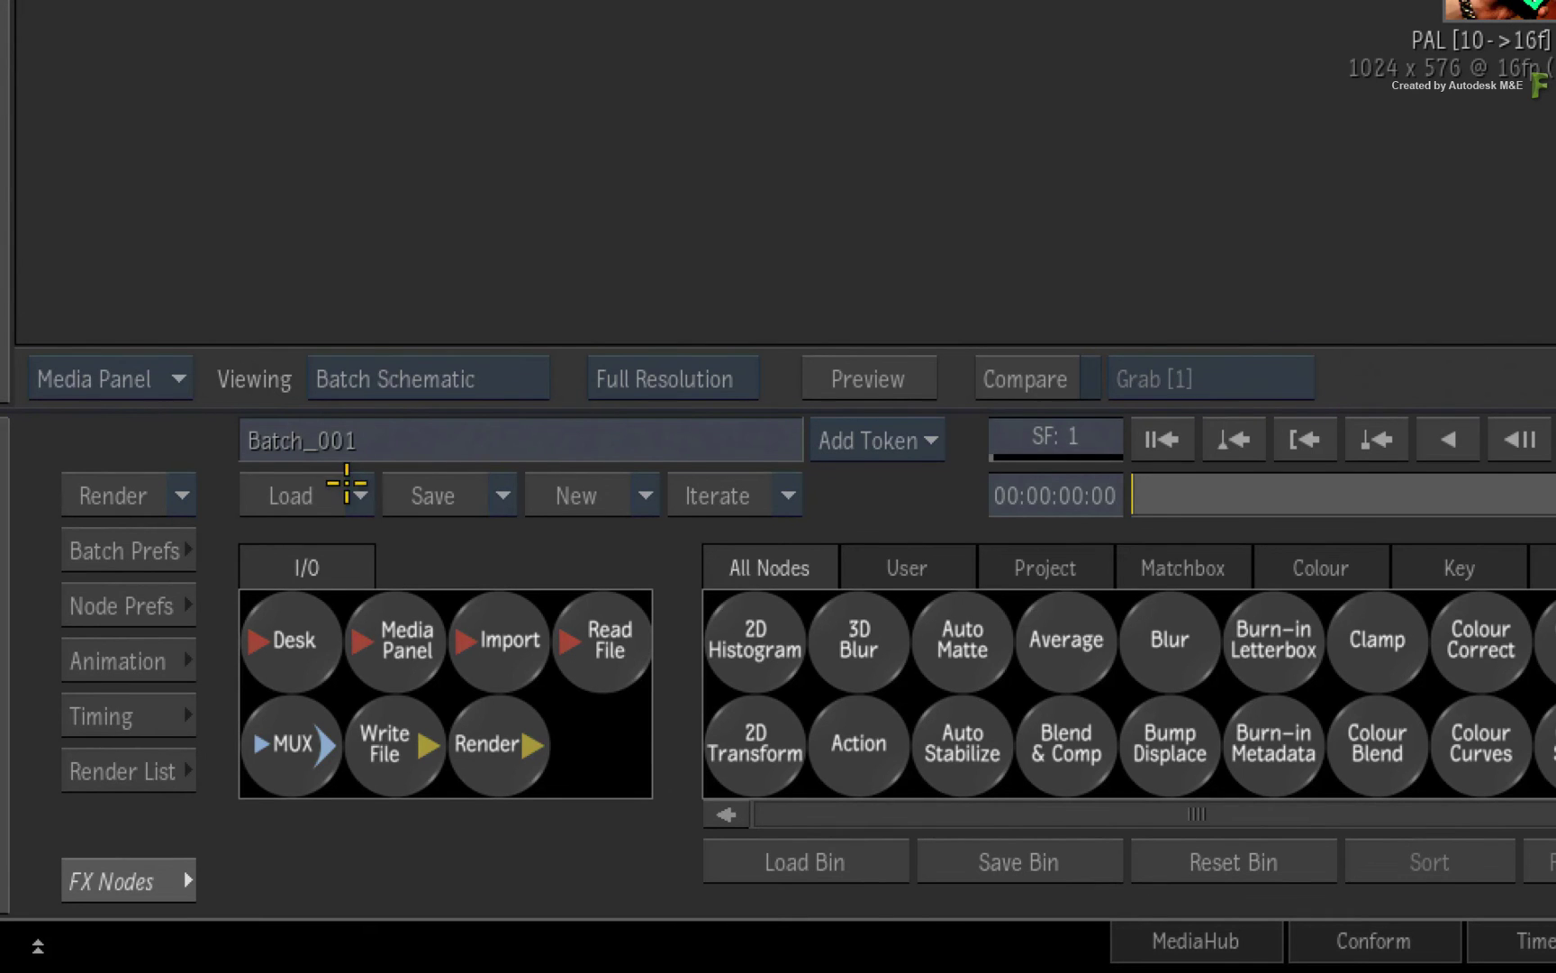
# Step: Choose Load And Replace from the batch Load options to bring in the FIT_vs_HOME setup
pyautogui.click(178, 733)
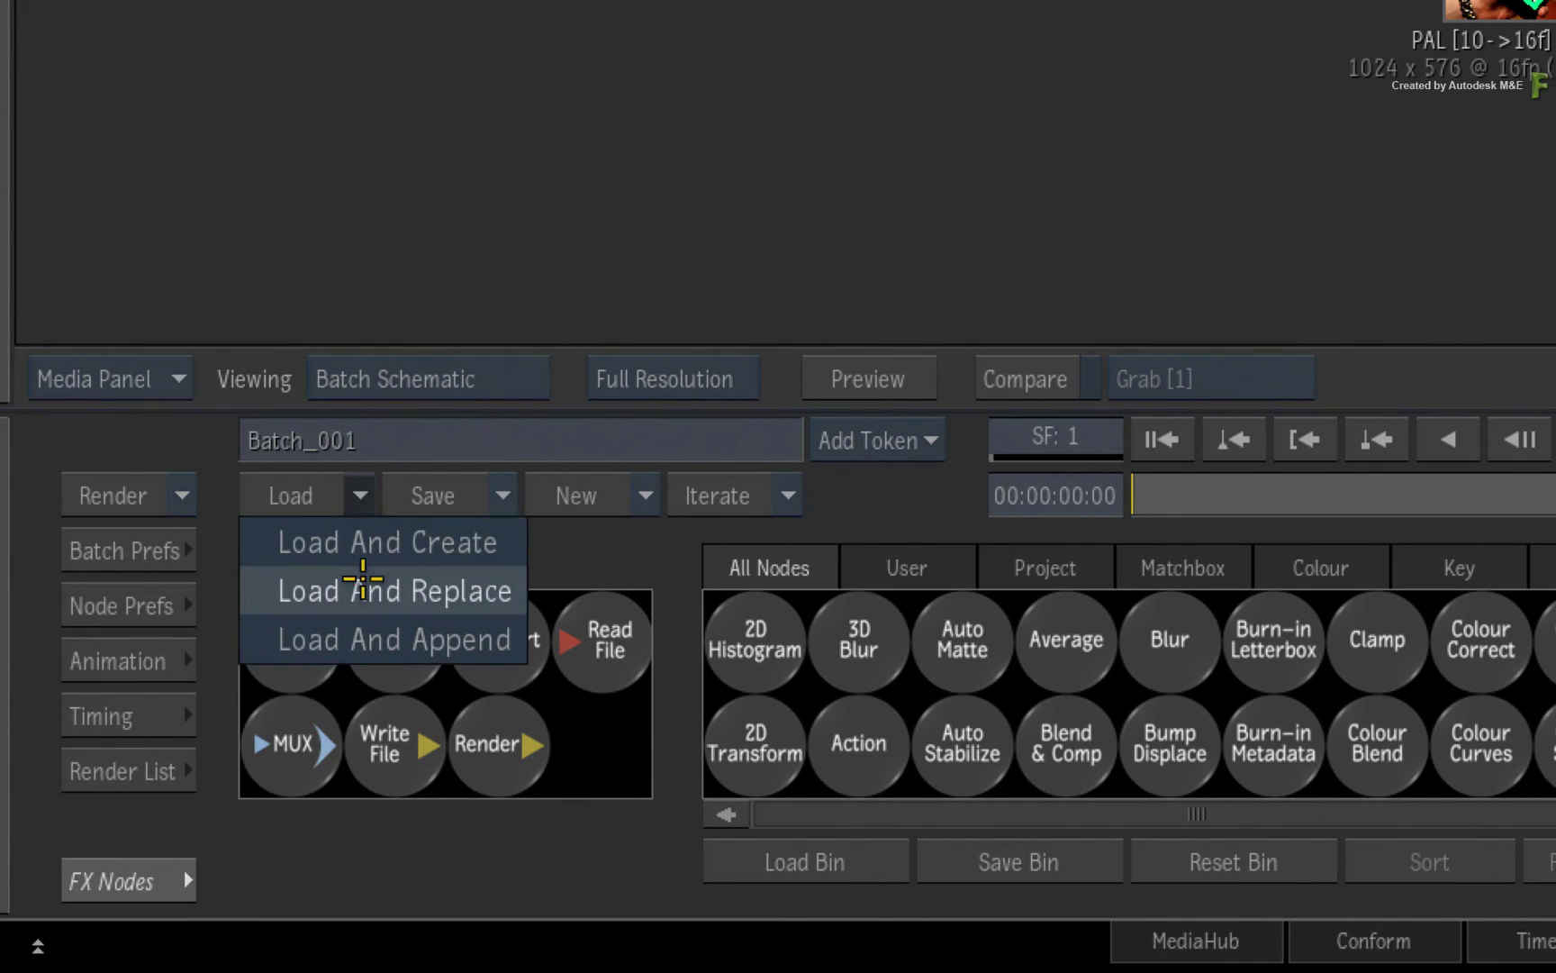
pyautogui.click(364, 590)
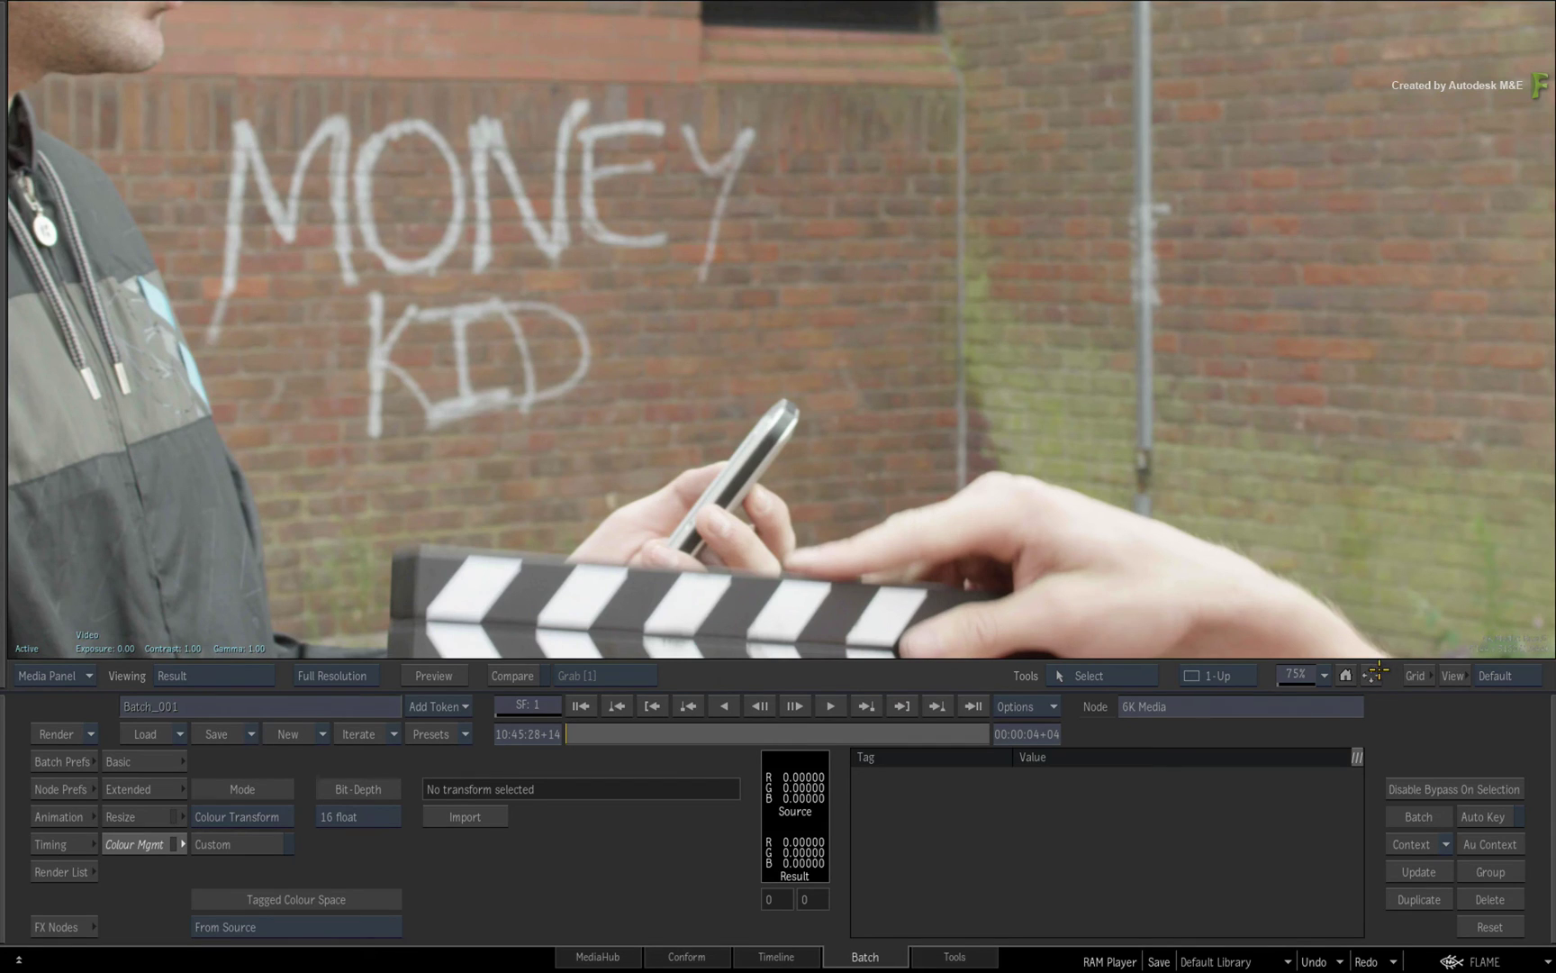
# Step: Compare the 6K Media result fitted in the viewer against the 75% home close-up, ending fitted
pyautogui.click(1374, 675)
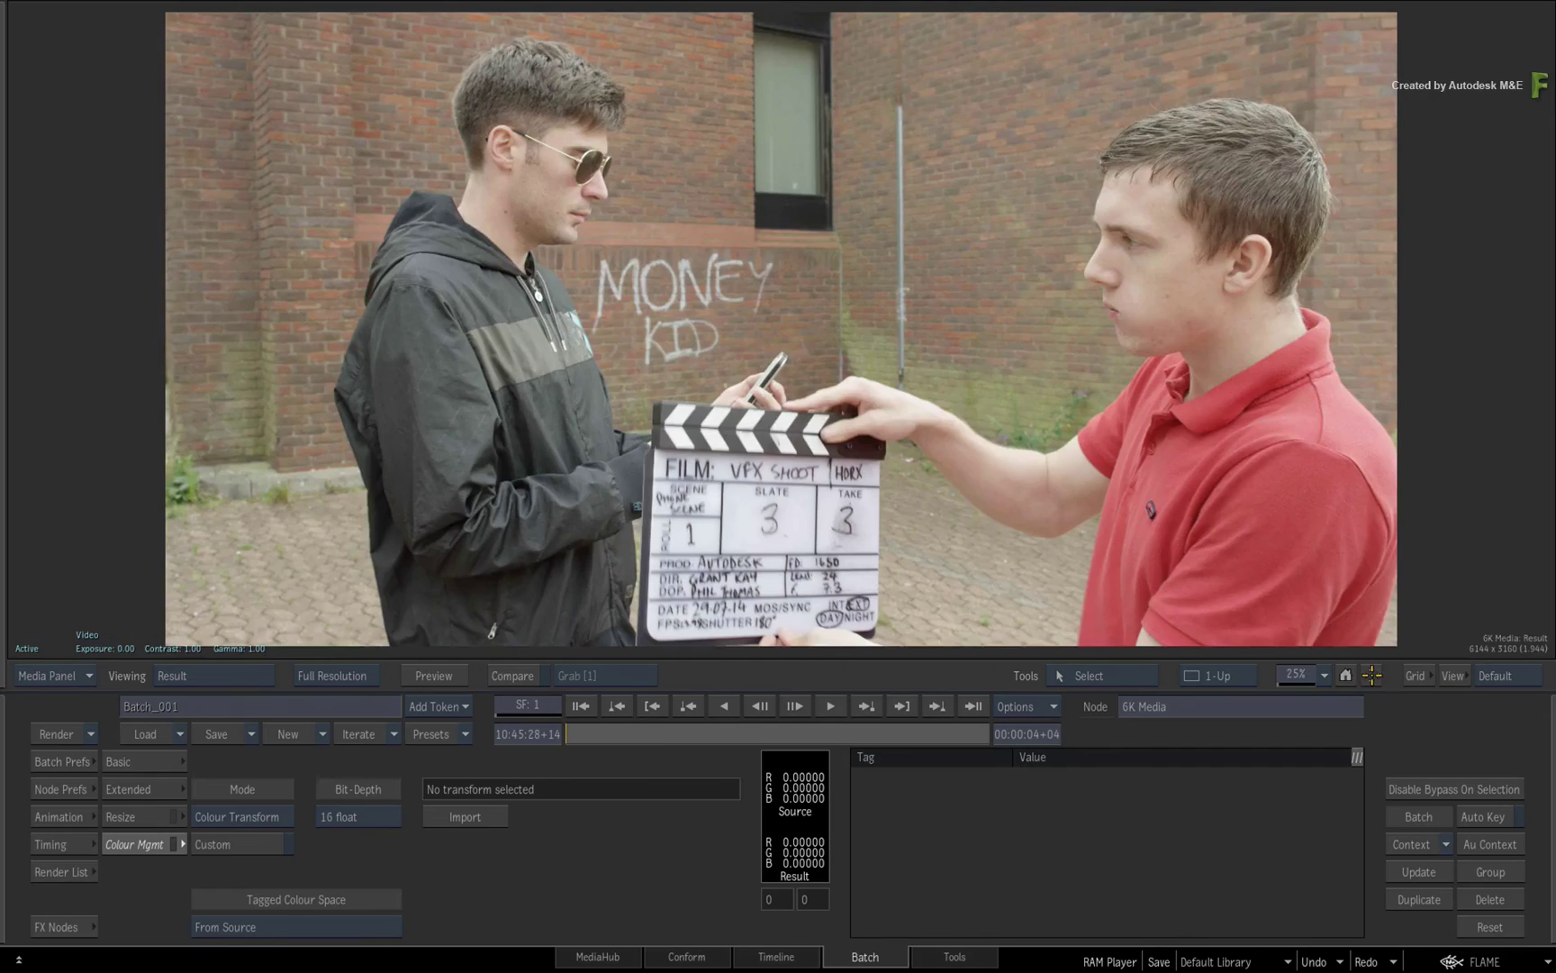
pyautogui.click(1362, 677)
pyautogui.click(1346, 682)
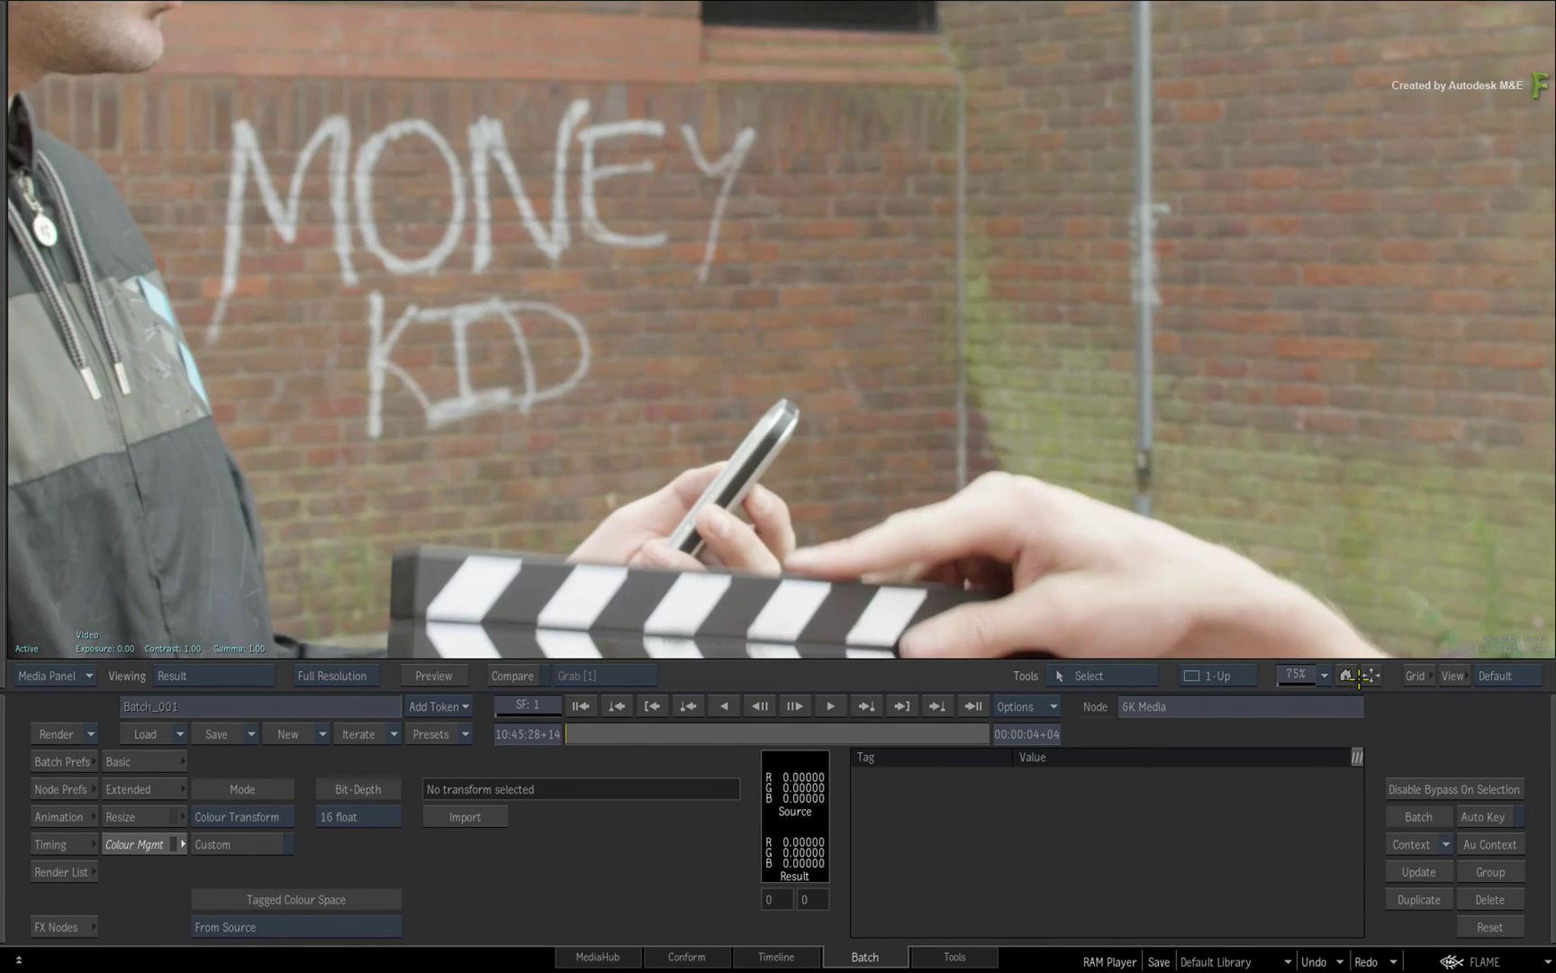
pyautogui.click(1359, 677)
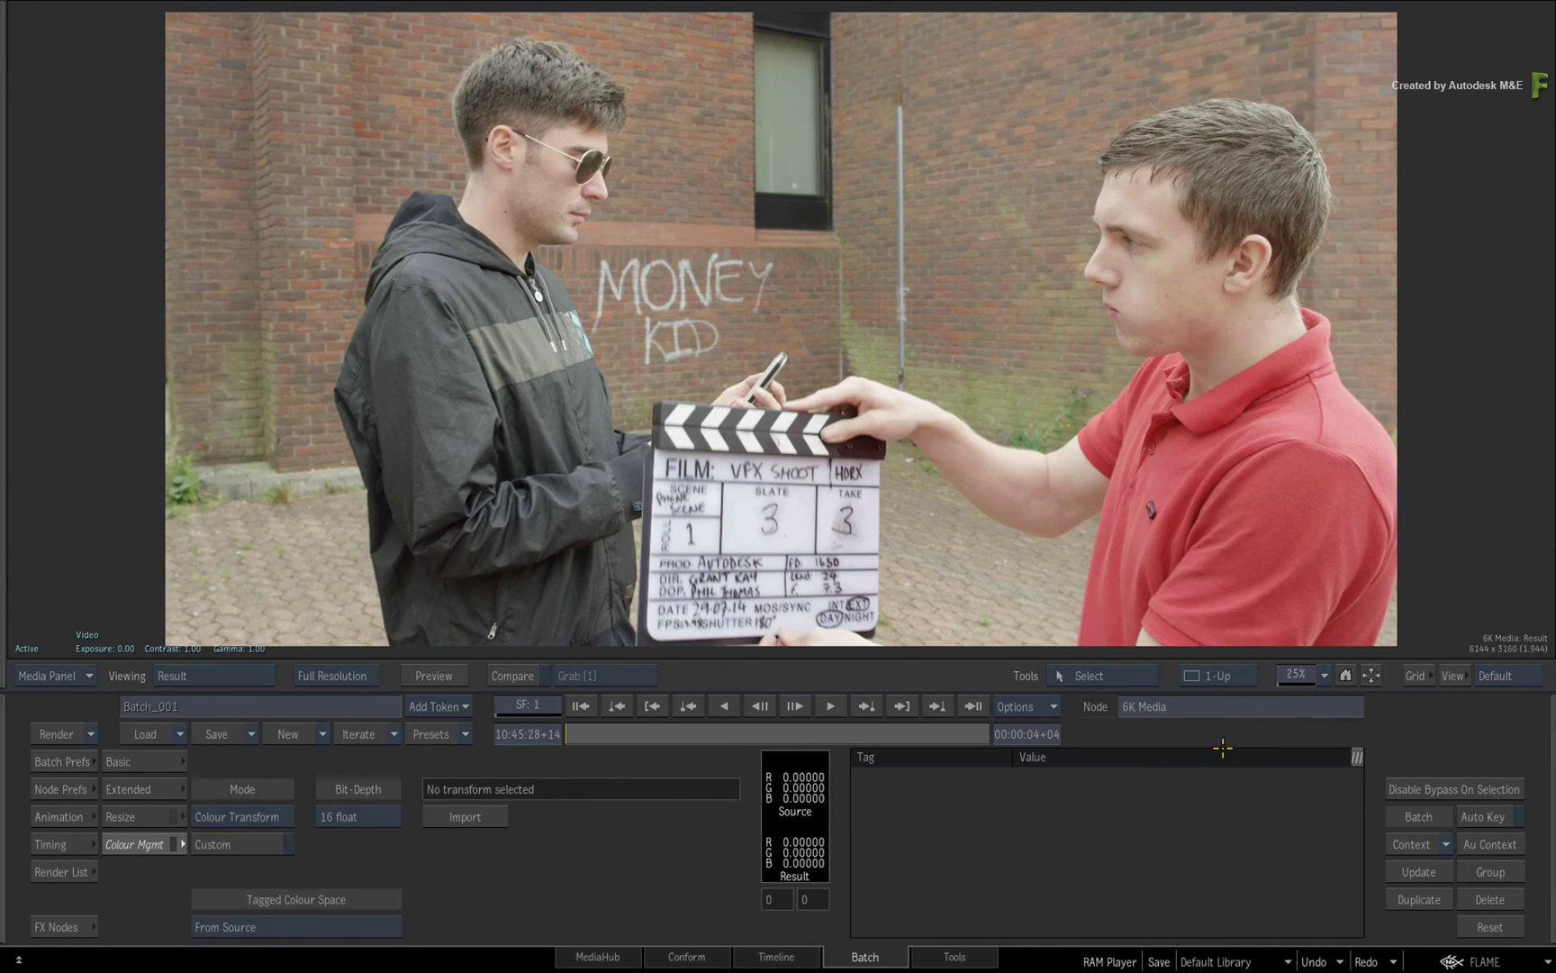
# Step: Back on the zoomed-out schematic, switch Home by Default to Fit by Default in preferences
pyautogui.press('Tab')
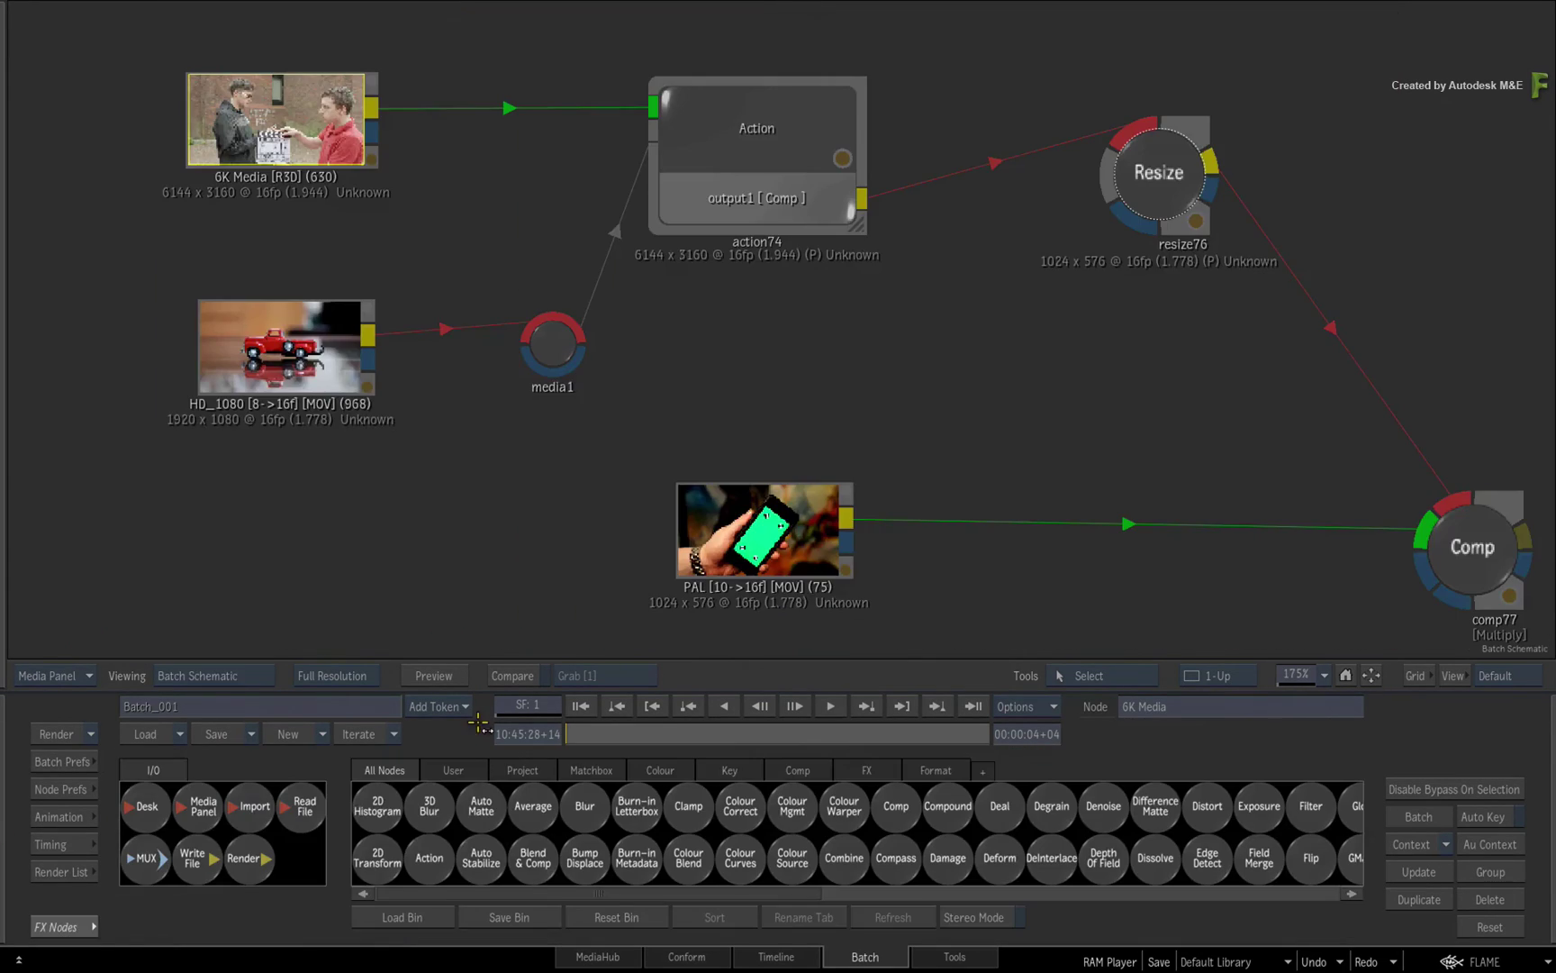
pyautogui.moveTo(1031, 377); pyautogui.dragTo(940, 378)
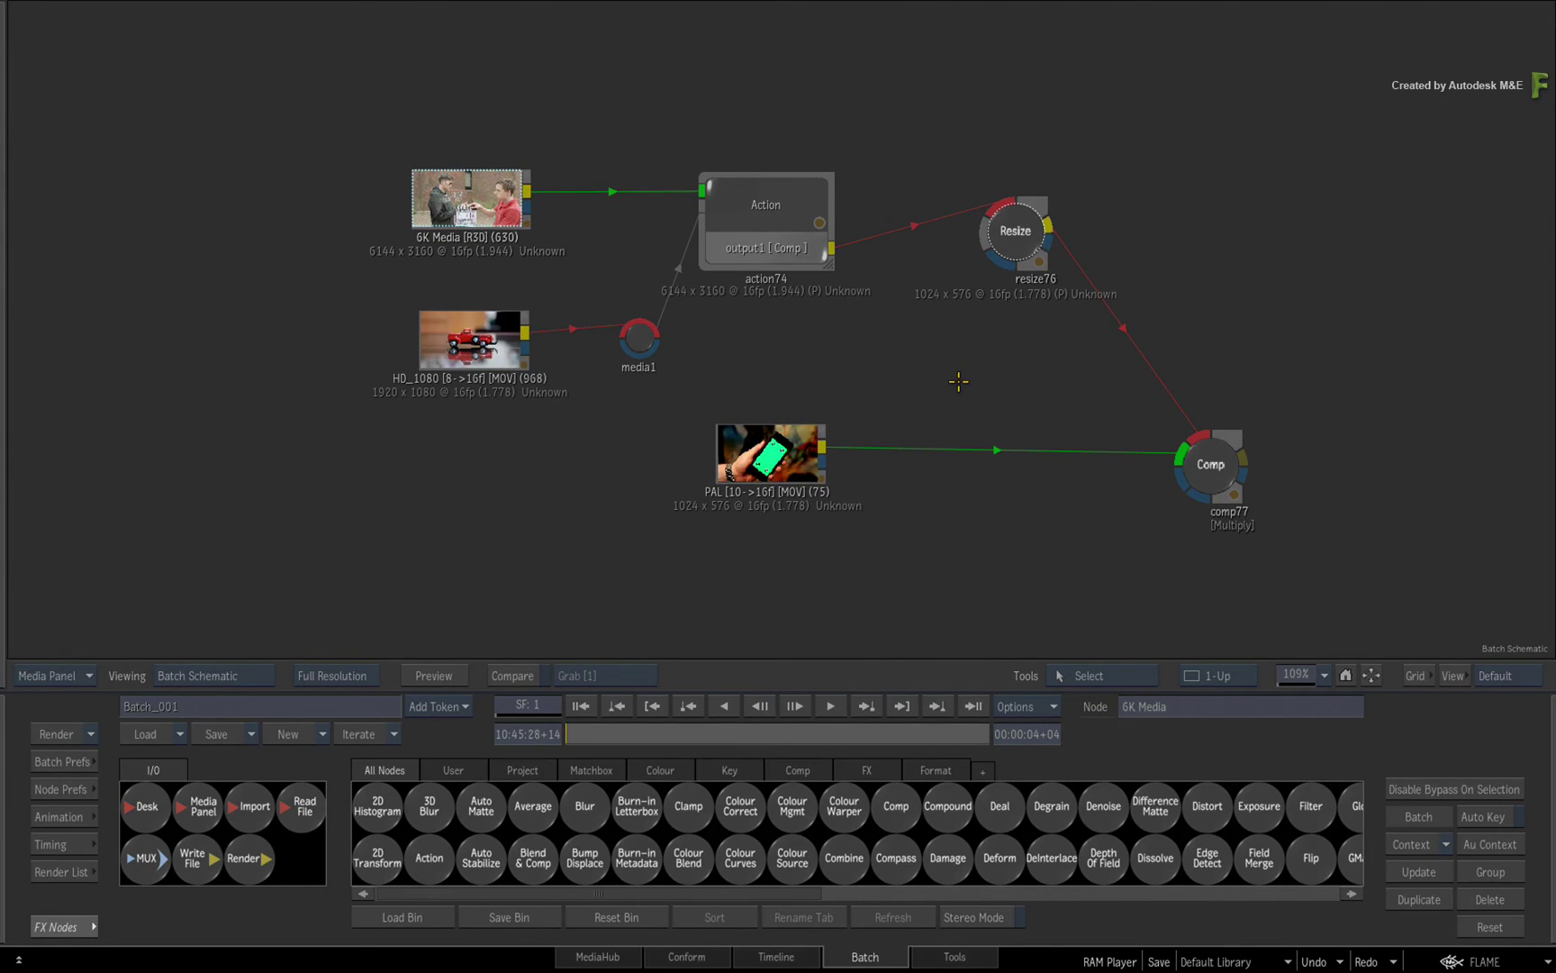
pyautogui.hotkey('ctrl', 'alt', 'p')
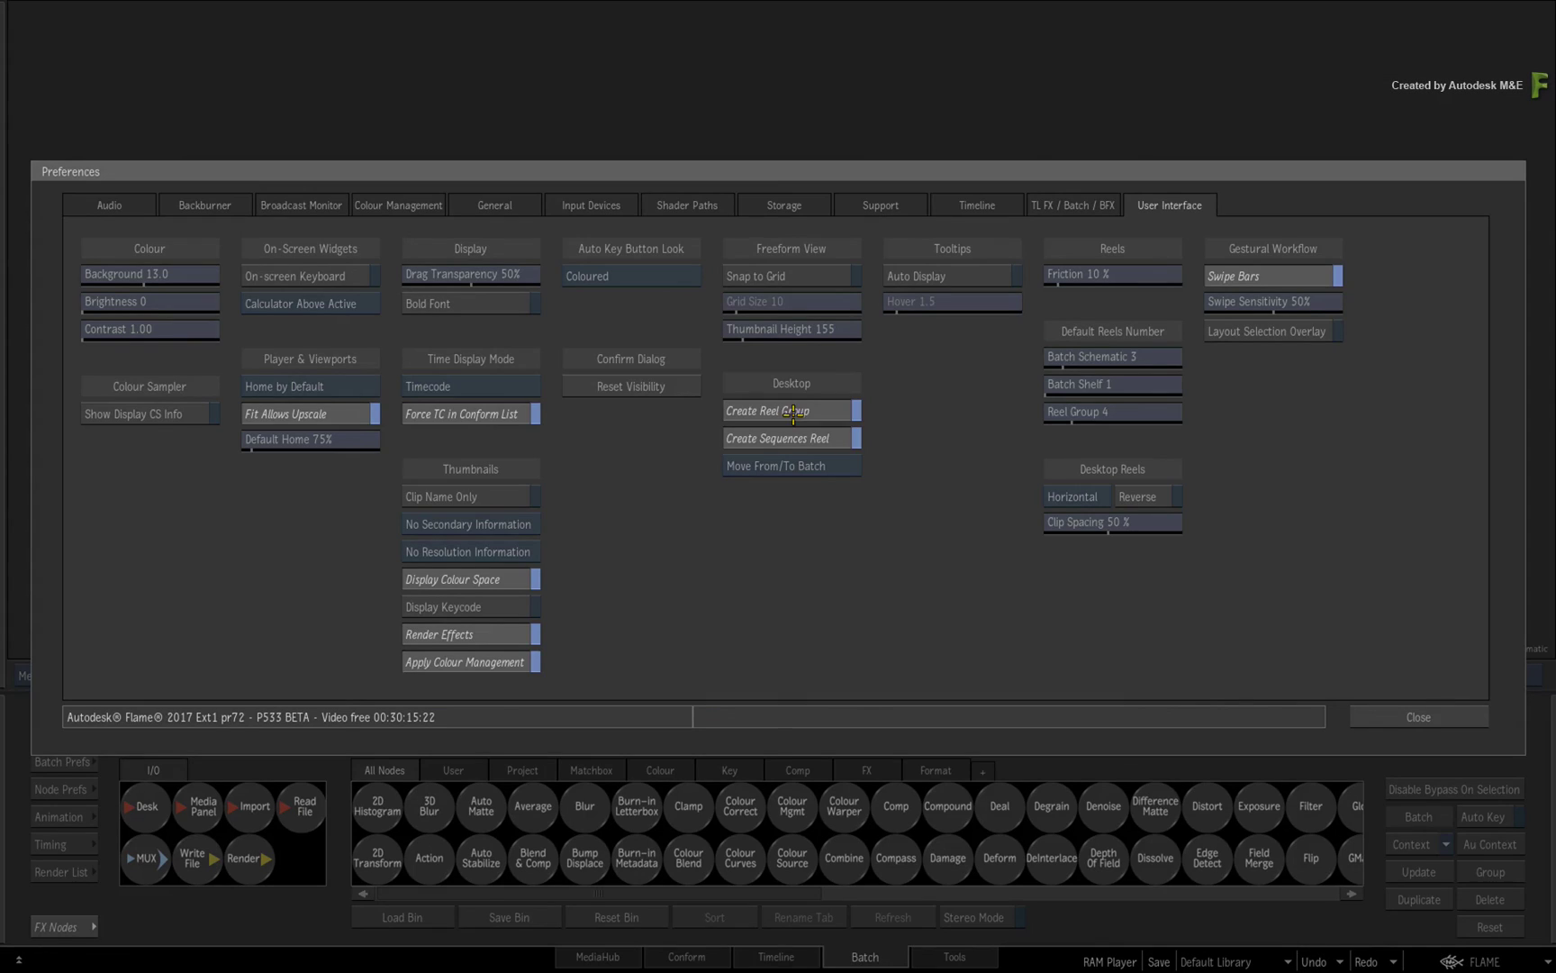
pyautogui.click(342, 389)
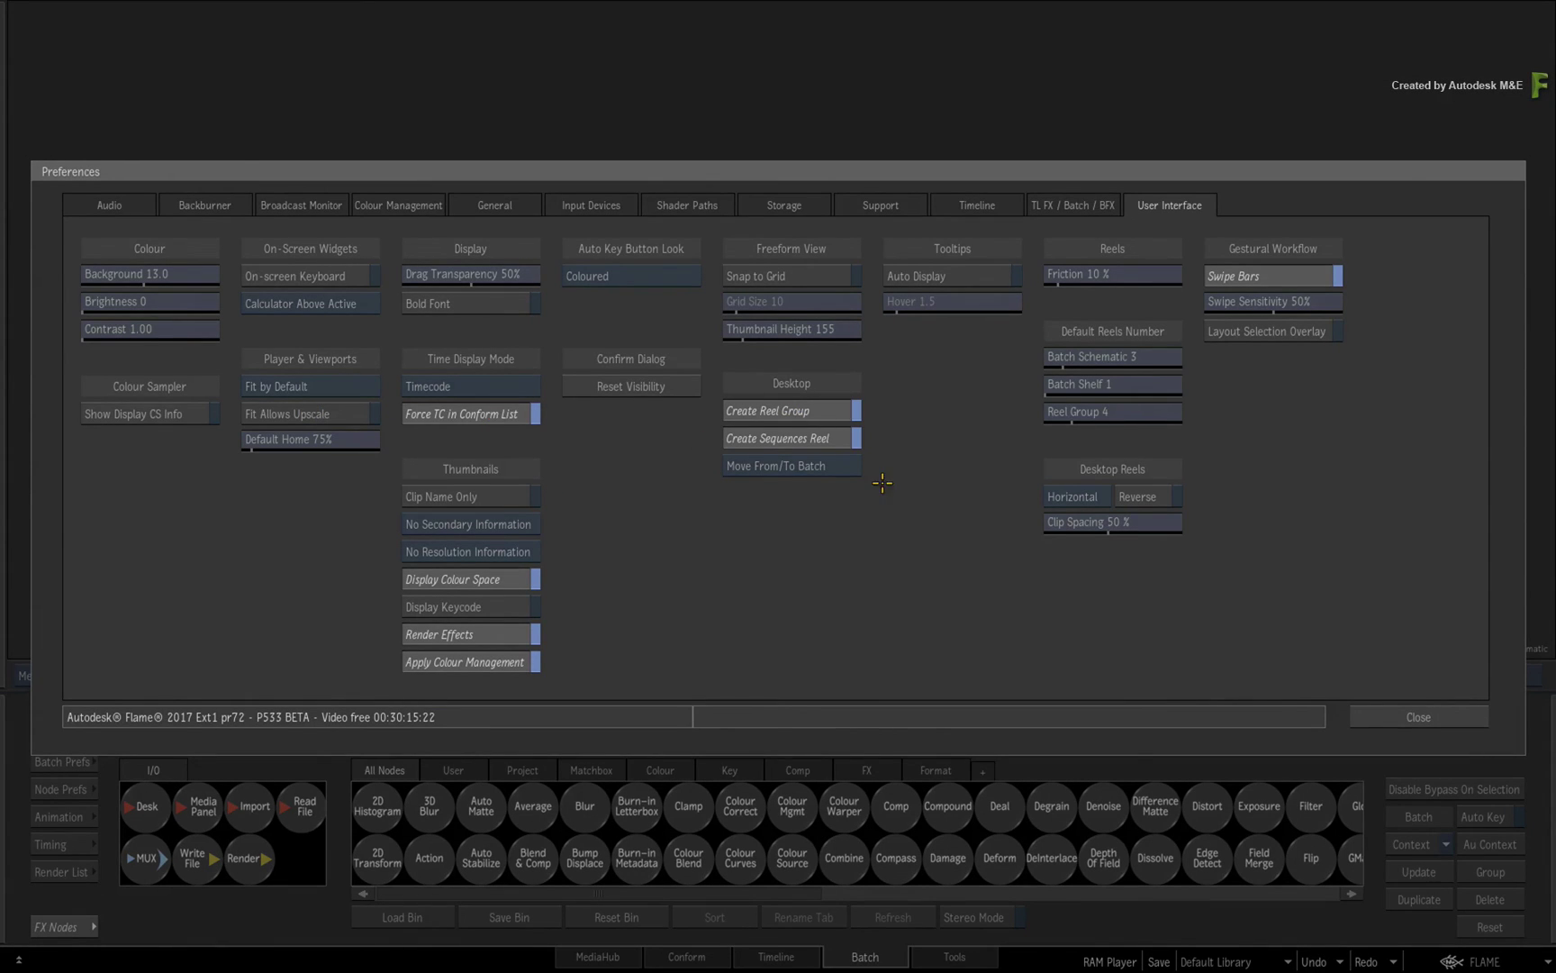
# Step: Close the preferences and view the PAL clip's result fitted, then return to the schematic
pyautogui.click(1375, 717)
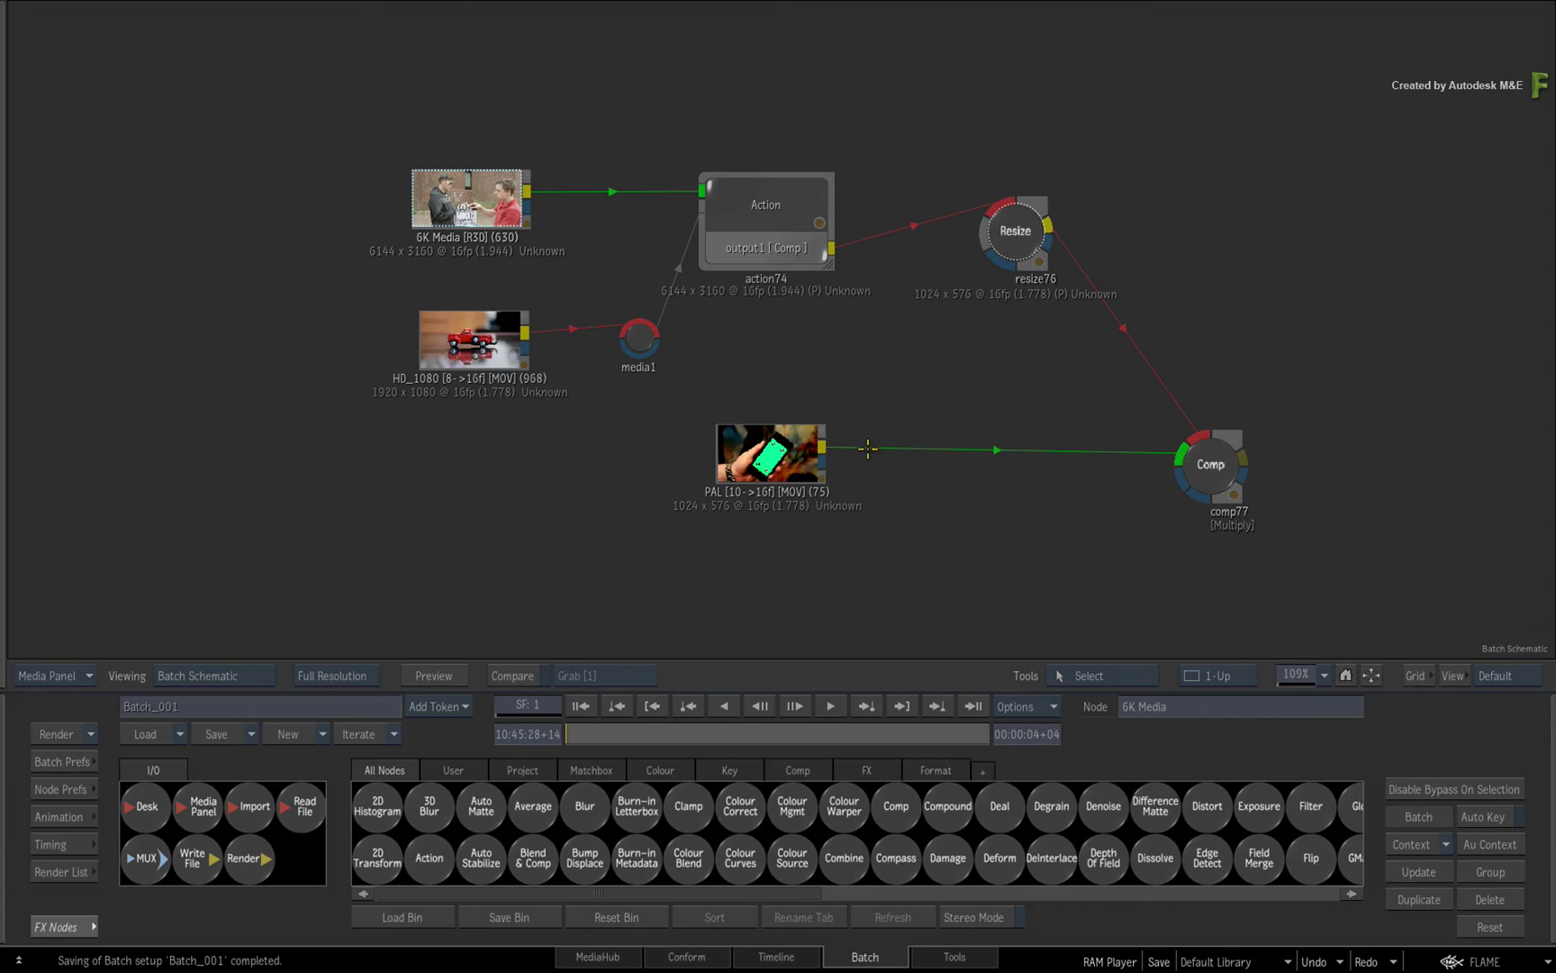
pyautogui.doubleClick(810, 456)
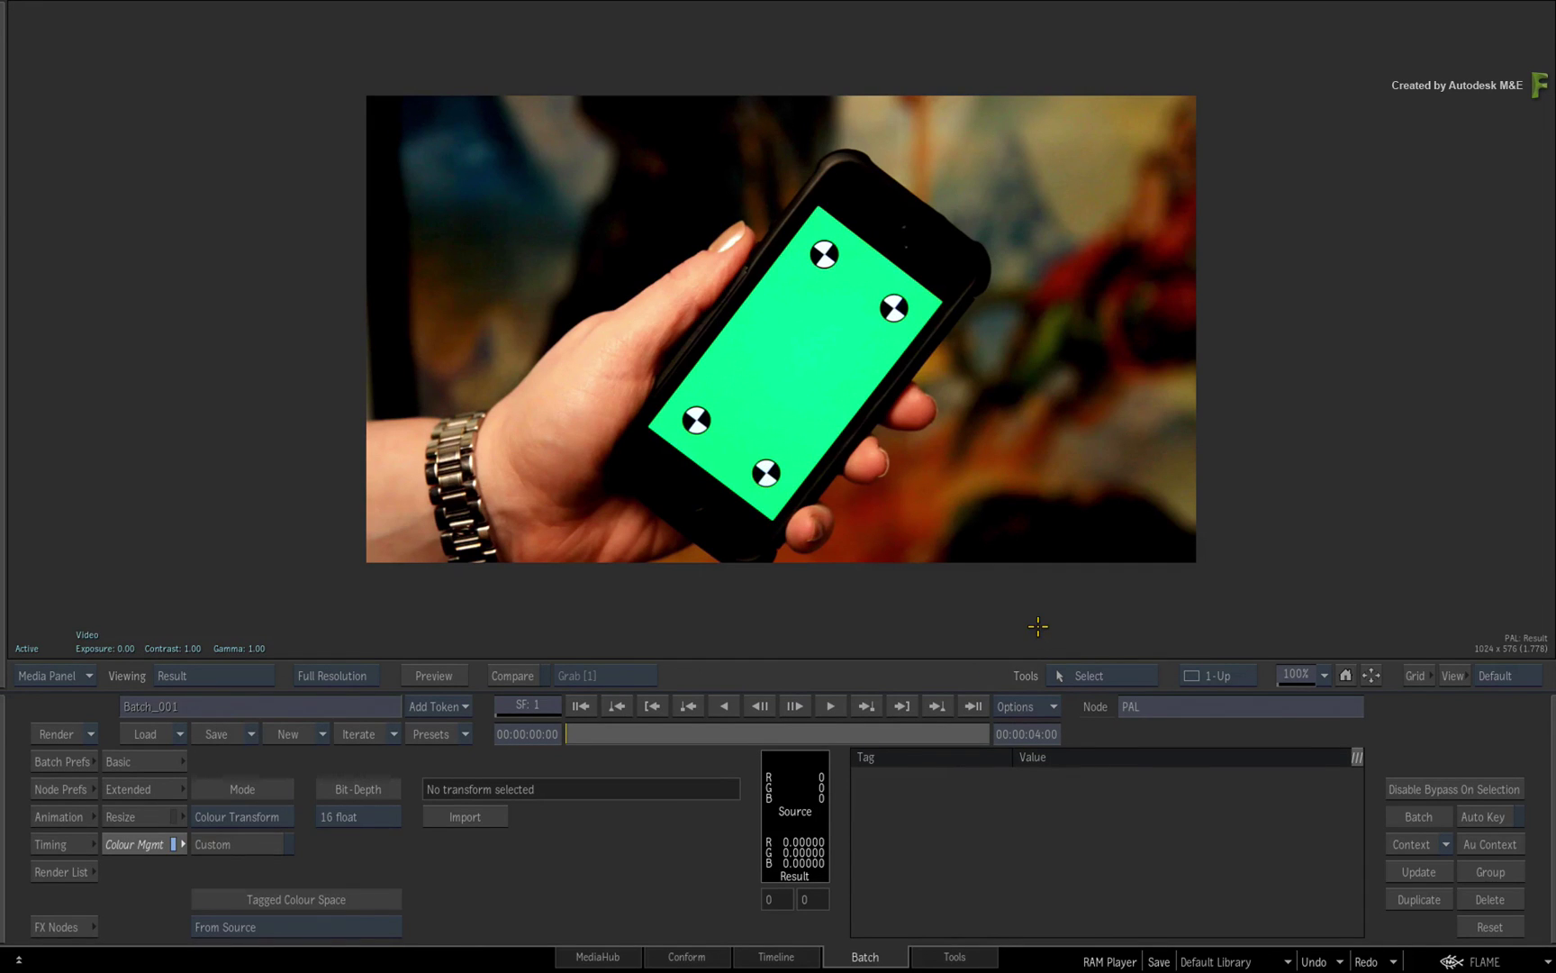
pyautogui.press('Escape')
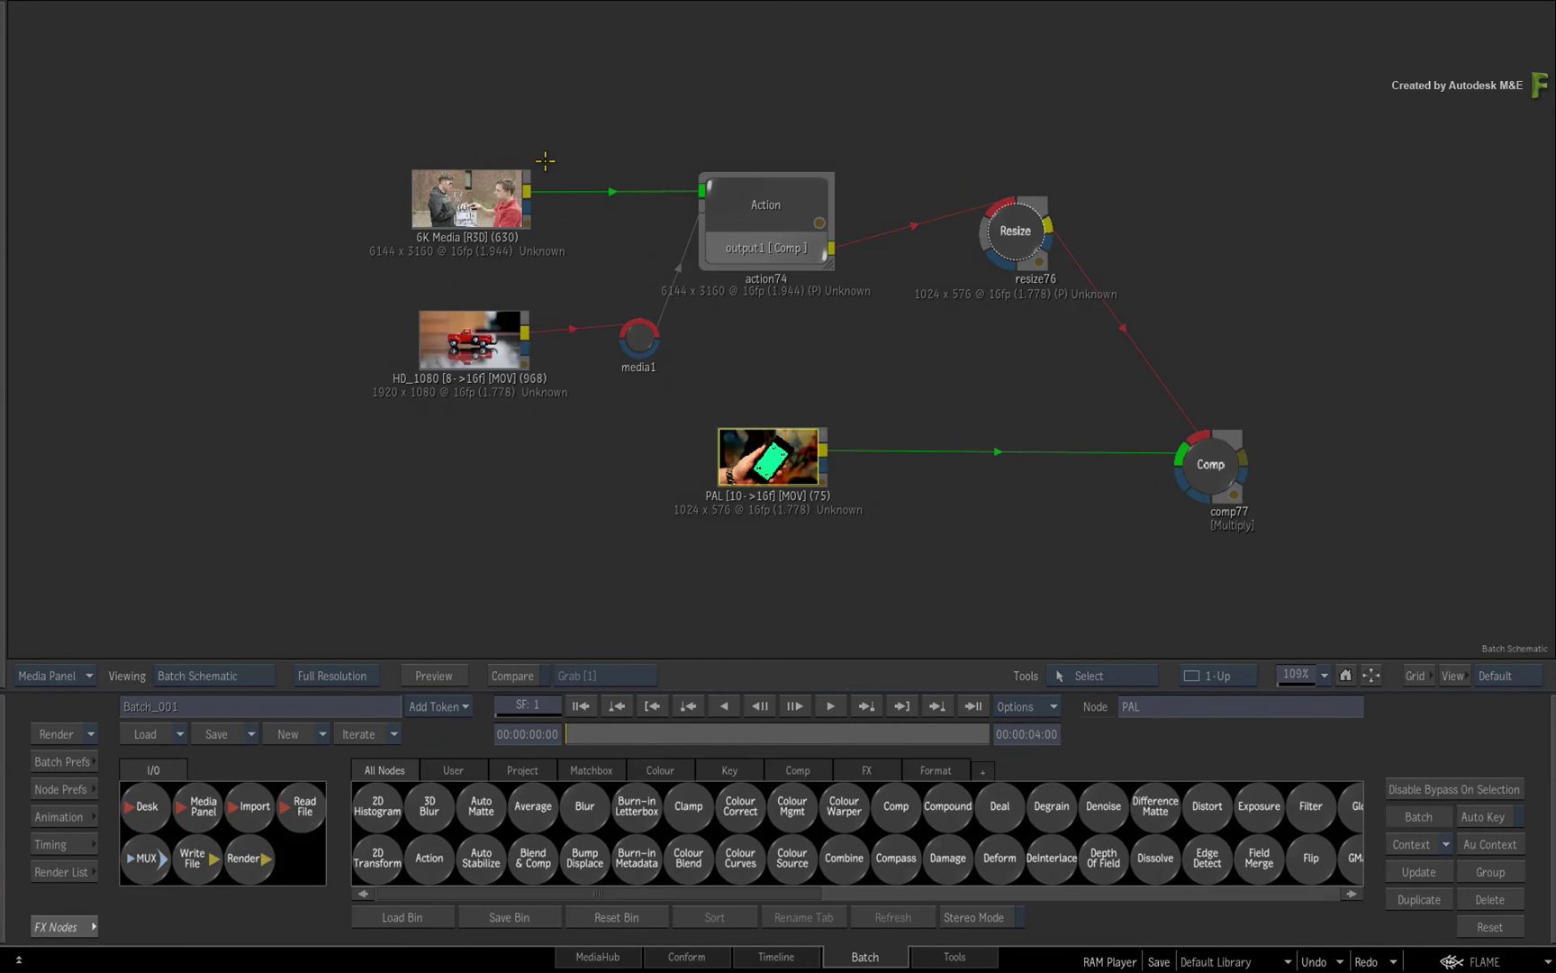
# Step: View the 6K Media result, return, and finish on the HD_1080 truck image
pyautogui.doubleClick(481, 204)
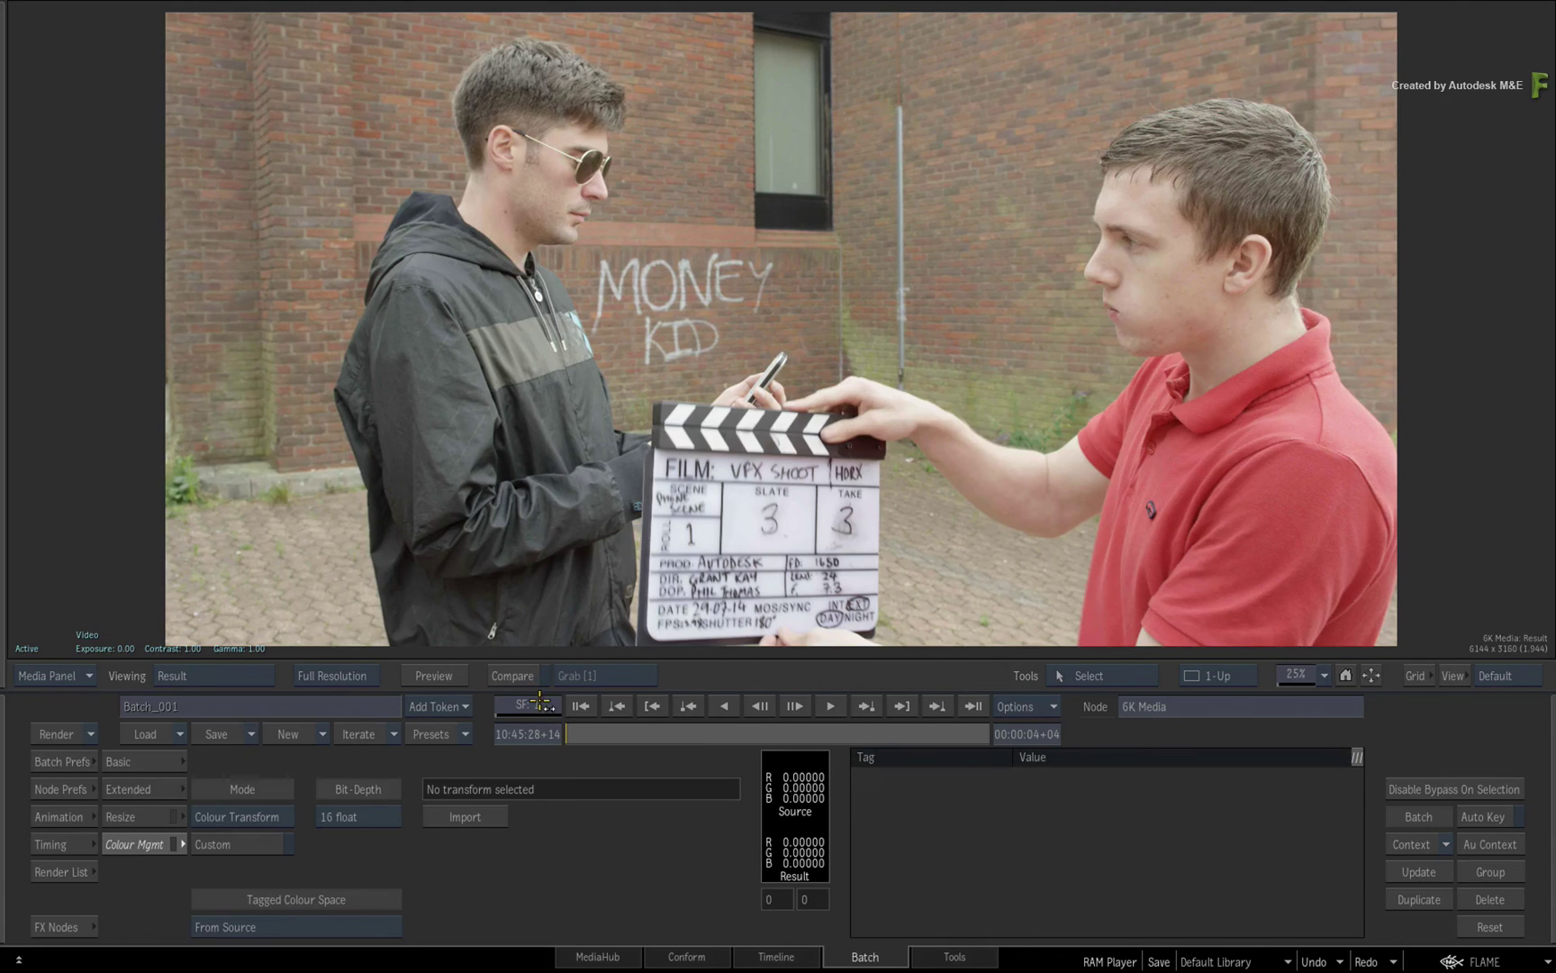
pyautogui.press('Escape')
pyautogui.doubleClick(470, 336)
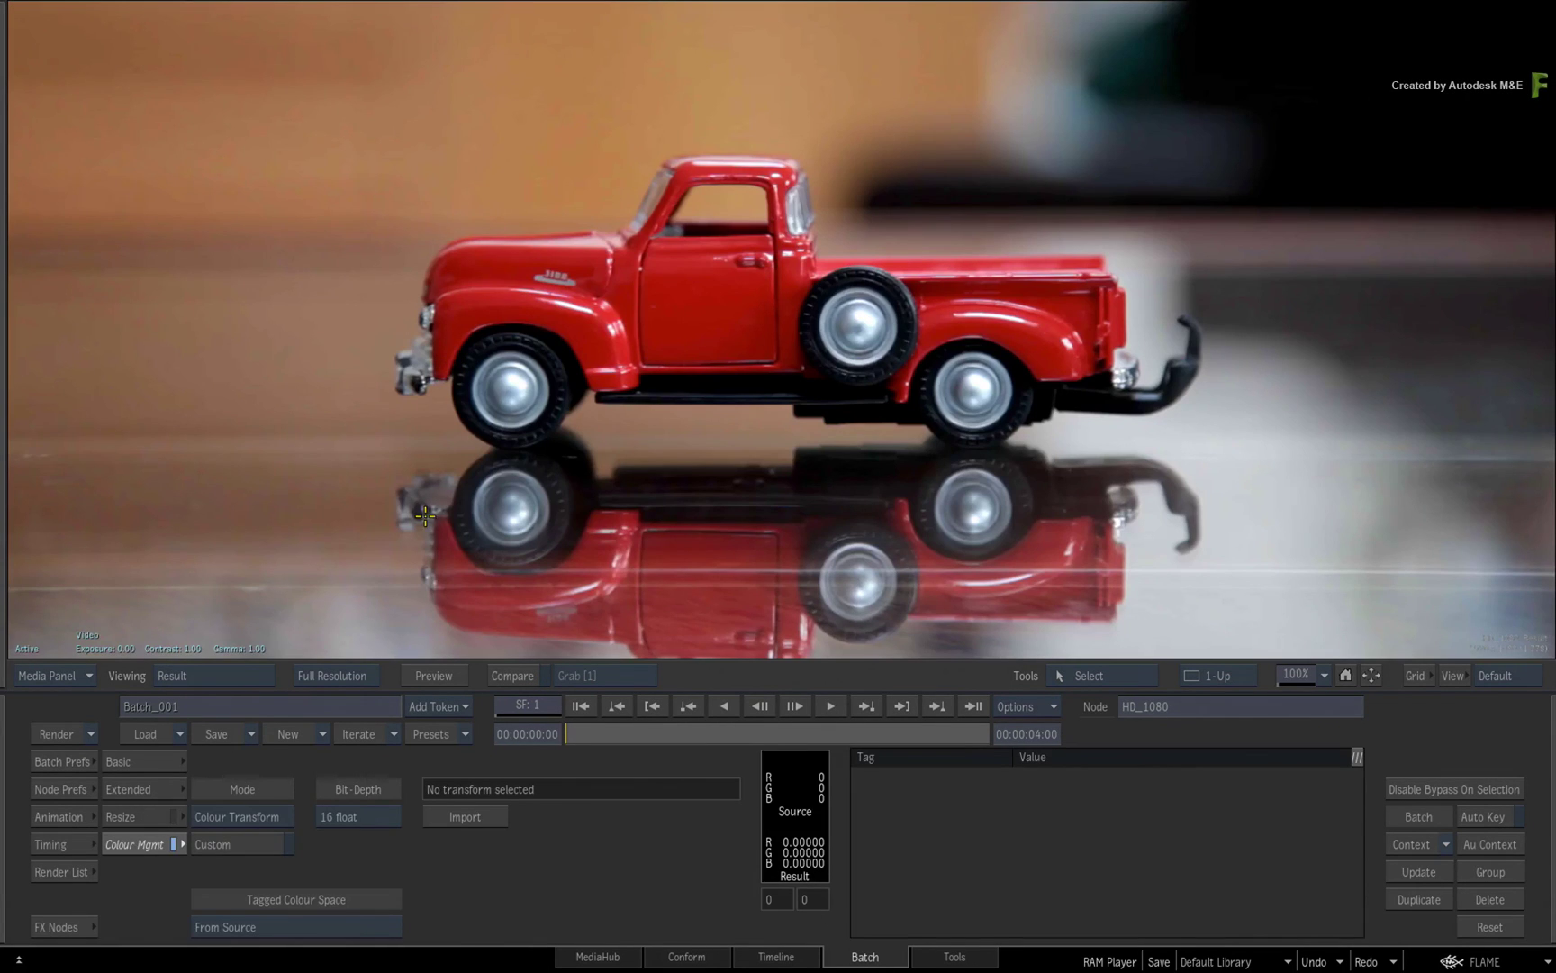